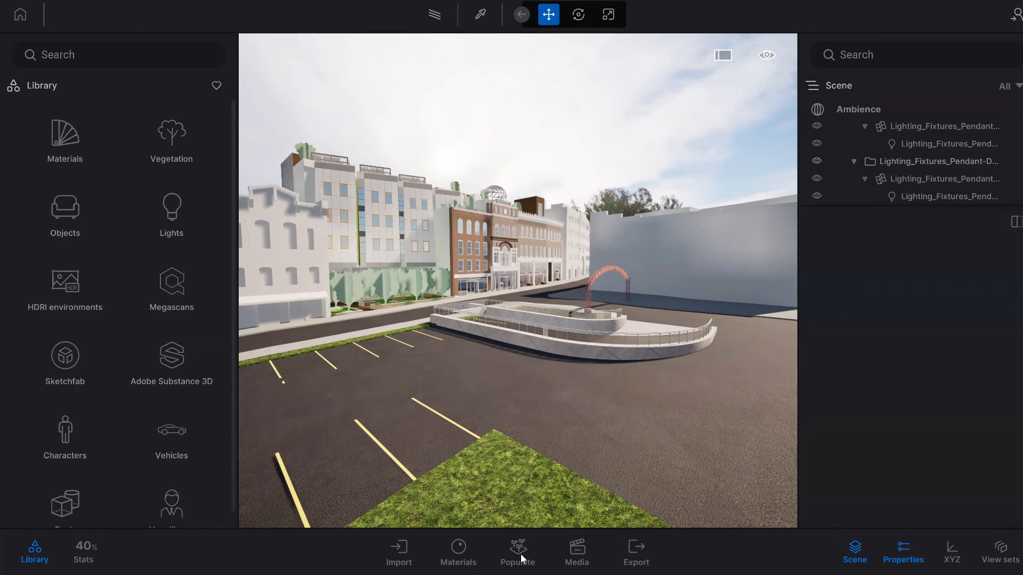
{"action": "left_click", "coordinate": [522, 553]}
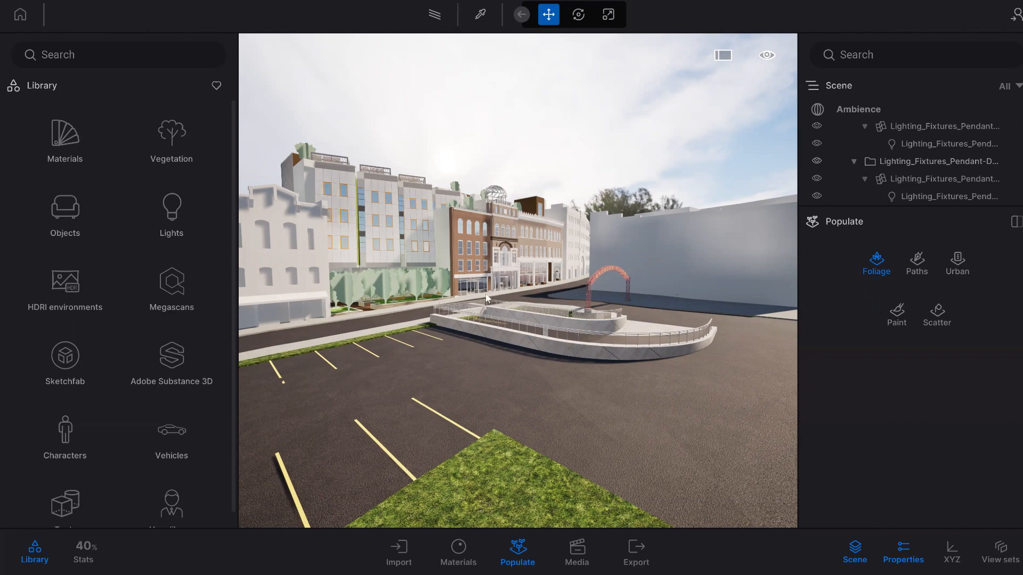
{"action": "left_click", "coordinate": [494, 375]}
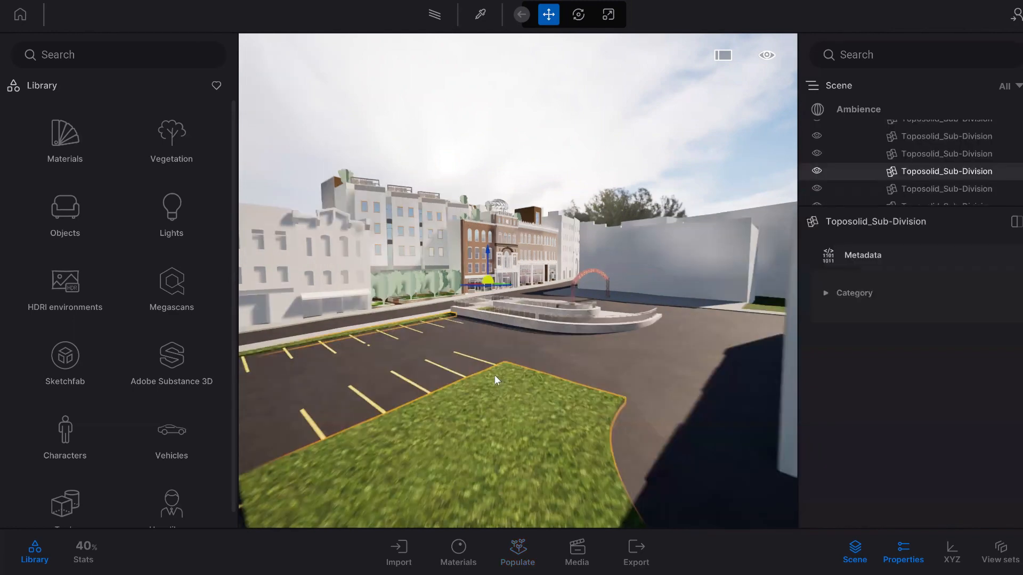
{"action": "scroll", "coordinate": [467, 375], "scroll_direction": "down", "scroll_amount": 2}
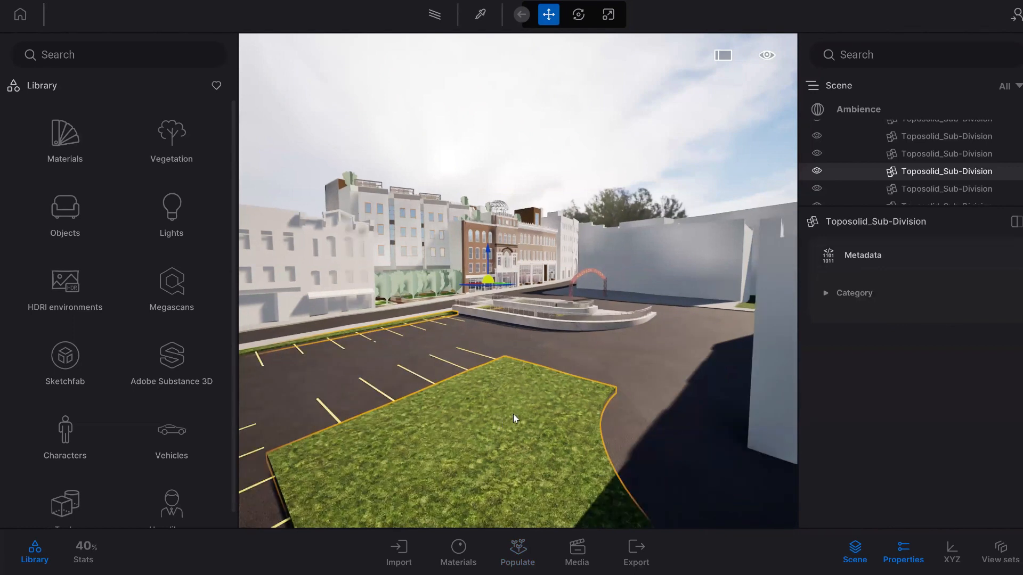
{"action": "key", "text": "Escape"}
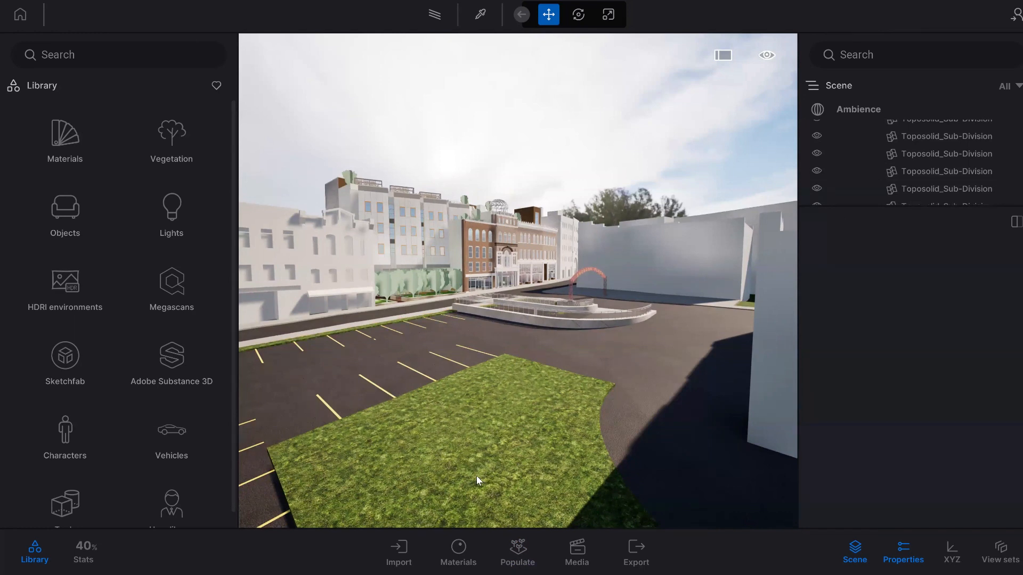
Step: Activate foliage painting from the Populate tools and add Wild grass 01 from the Grass and flowers library as the paint model
{"action": "left_click", "coordinate": [525, 552]}
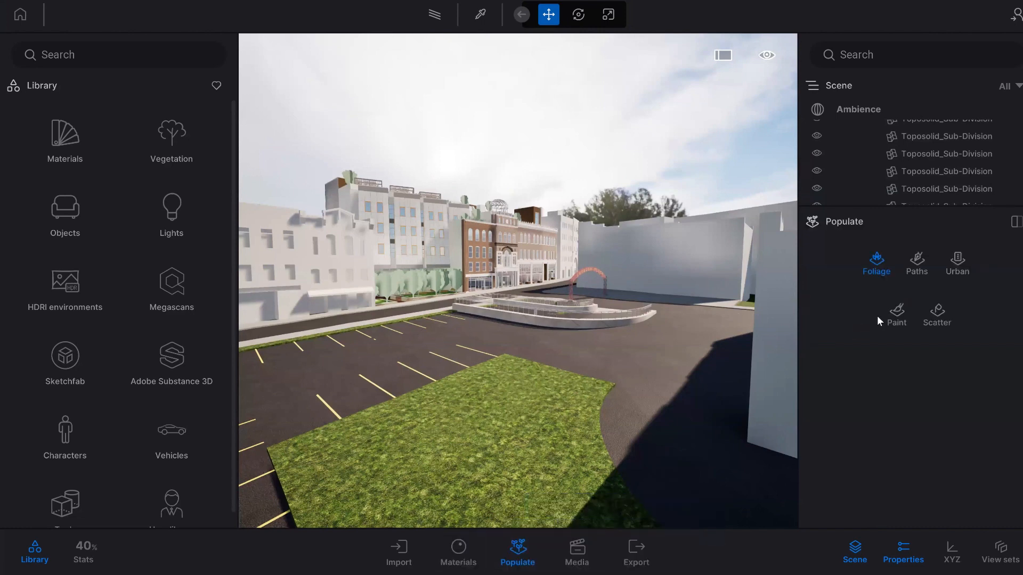
{"action": "left_click", "coordinate": [895, 315]}
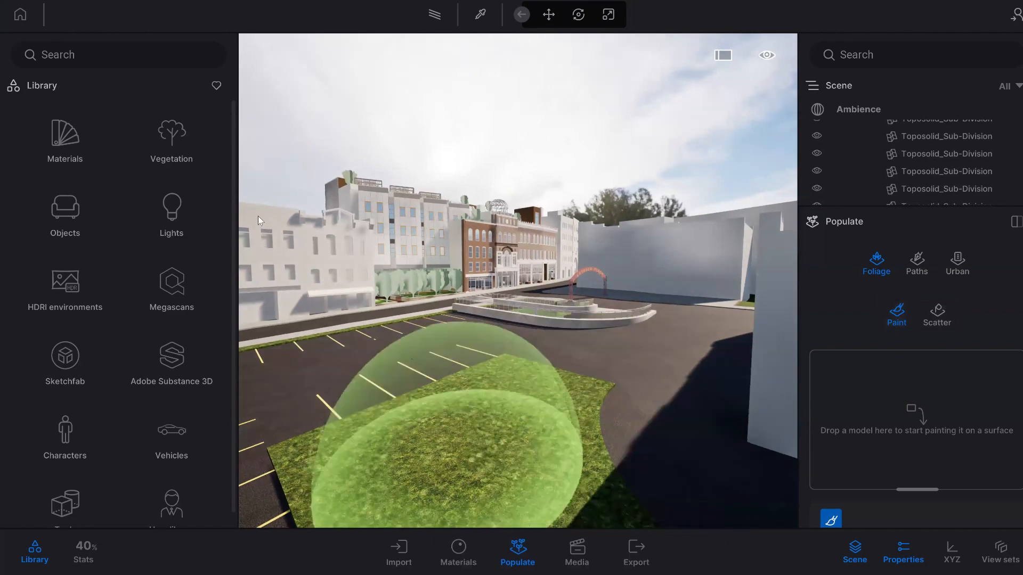
{"action": "left_click", "coordinate": [162, 158]}
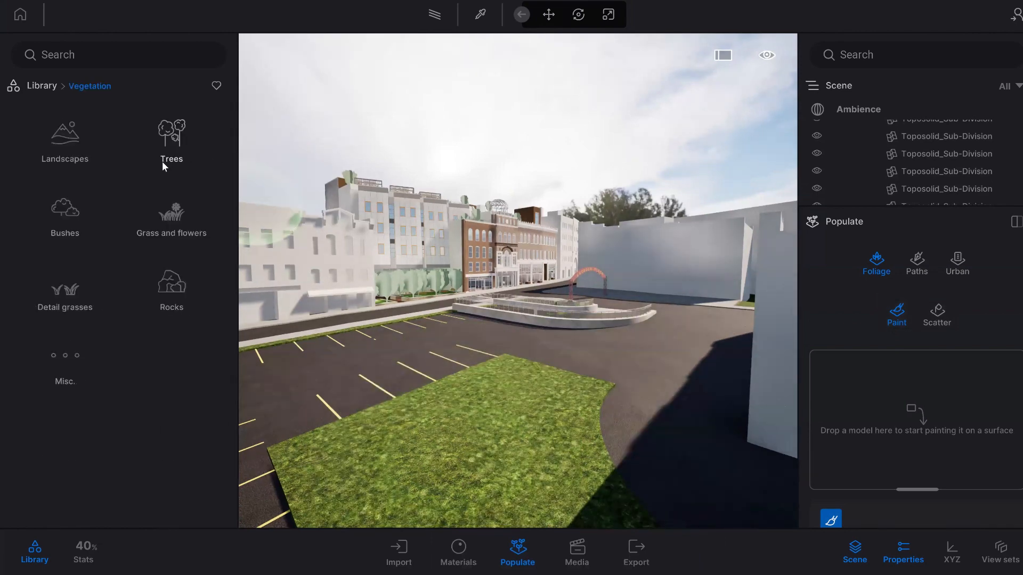
{"action": "left_click", "coordinate": [175, 228]}
{"action": "scroll", "coordinate": [156, 325], "scroll_direction": "down", "scroll_amount": 1}
{"action": "mouse_move", "coordinate": [155, 324]}
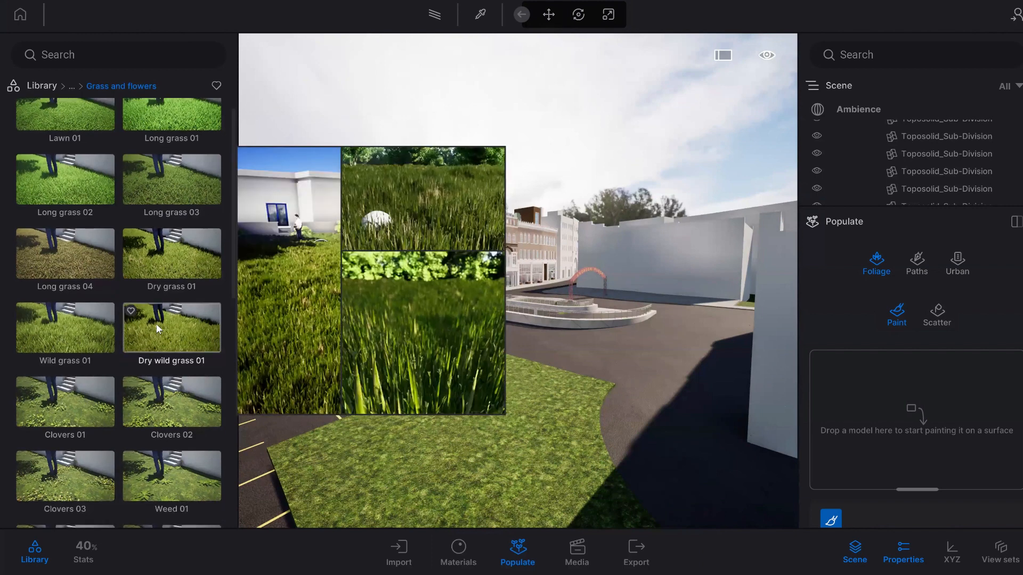
{"action": "scroll", "coordinate": [158, 329], "scroll_direction": "down", "scroll_amount": 5}
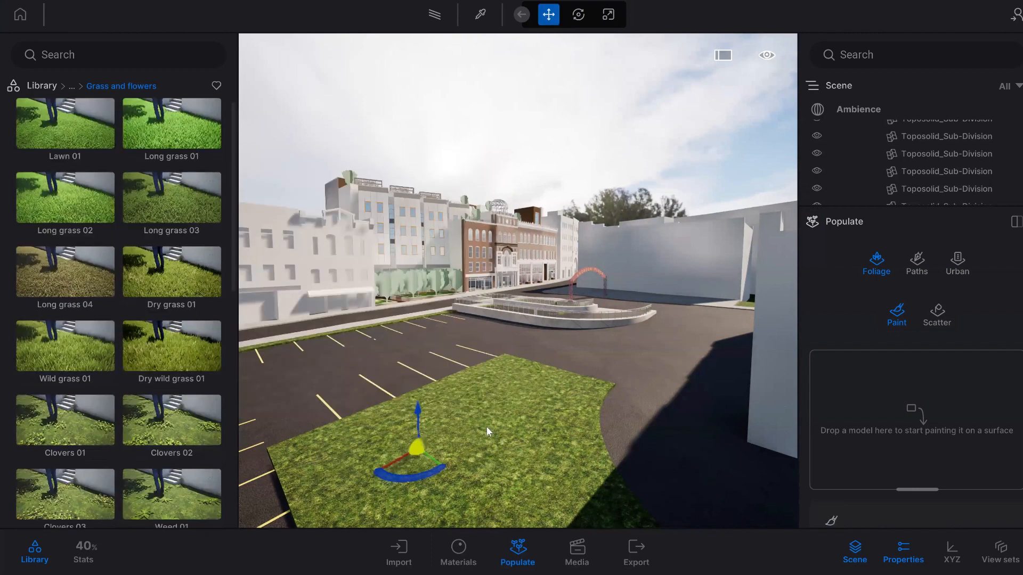
{"action": "left_click", "coordinate": [441, 441]}
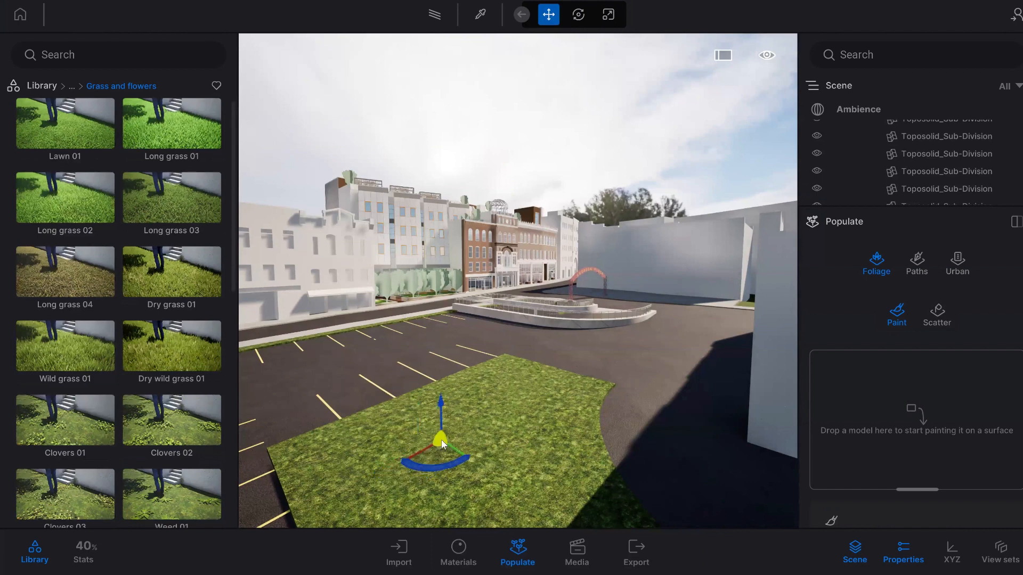
{"action": "left_click_drag", "start_coordinate": [65, 346], "coordinate": [861, 414]}
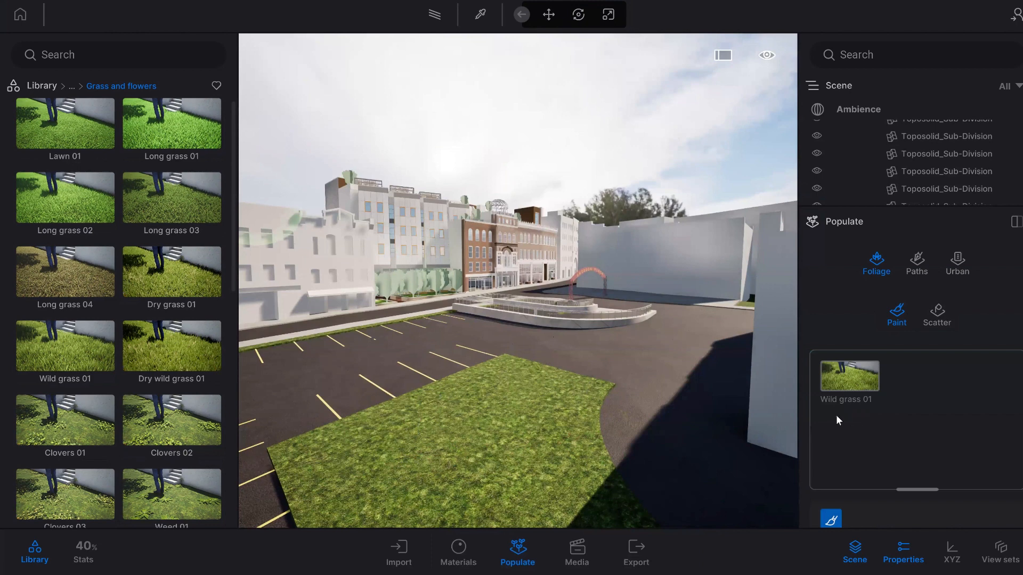
Step: Paint wild grass over the lawn beside the parking lot and reduce the brush diameter to 3.1 m
{"action": "scroll", "coordinate": [463, 412], "scroll_direction": "down", "scroll_amount": 2}
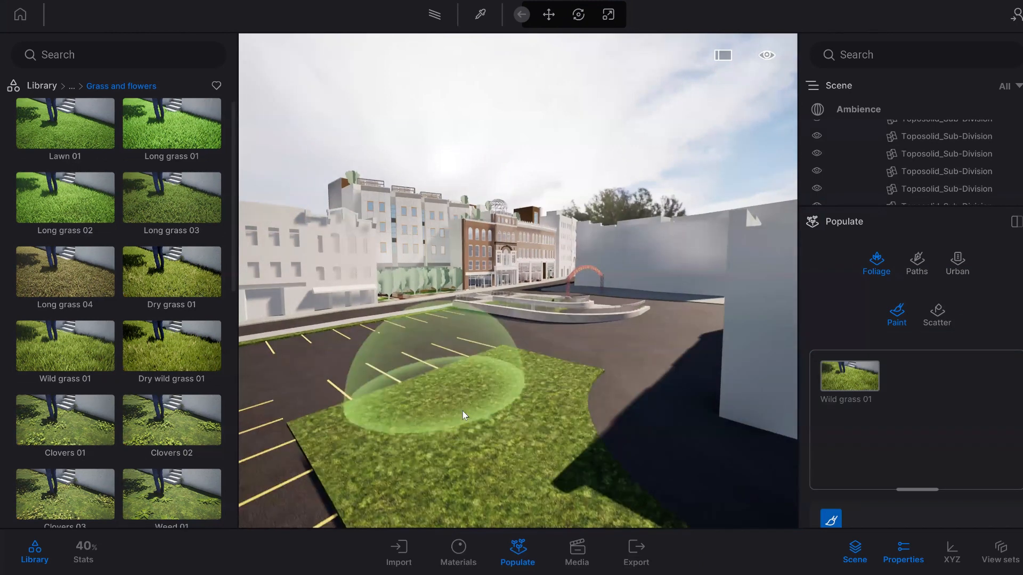
{"action": "middle_click_drag", "start_coordinate": [463, 411], "coordinate": [461, 405]}
{"action": "left_click_drag", "start_coordinate": [462, 411], "coordinate": [504, 448]}
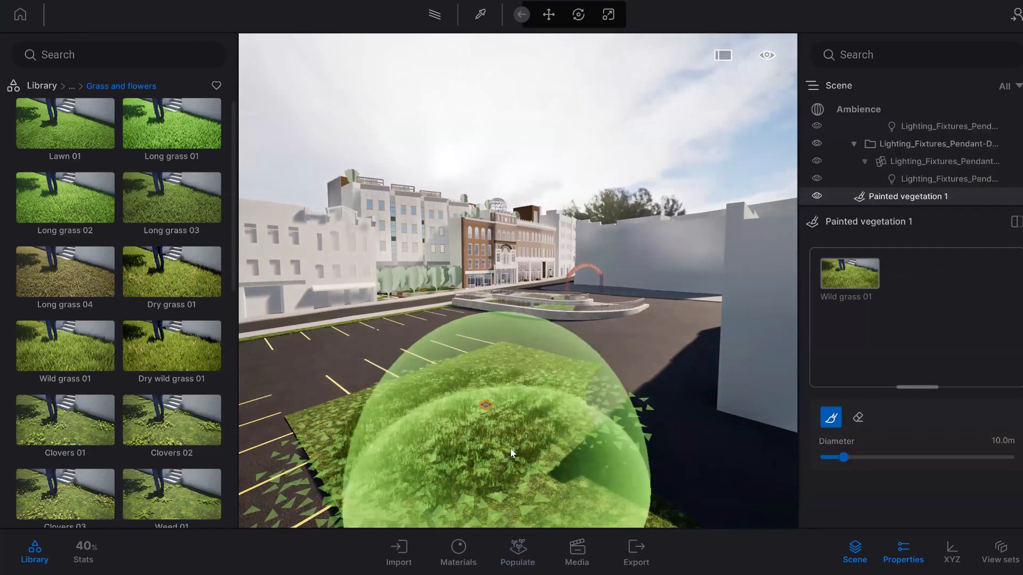
{"action": "scroll", "coordinate": [496, 463], "scroll_direction": "down", "scroll_amount": 2}
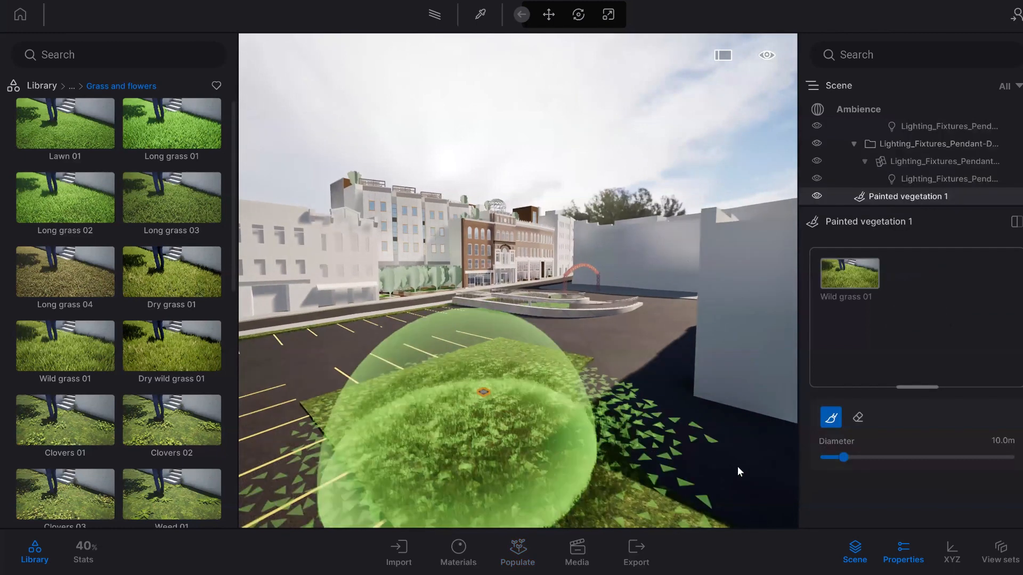
{"action": "left_click_drag", "start_coordinate": [835, 458], "coordinate": [831, 458]}
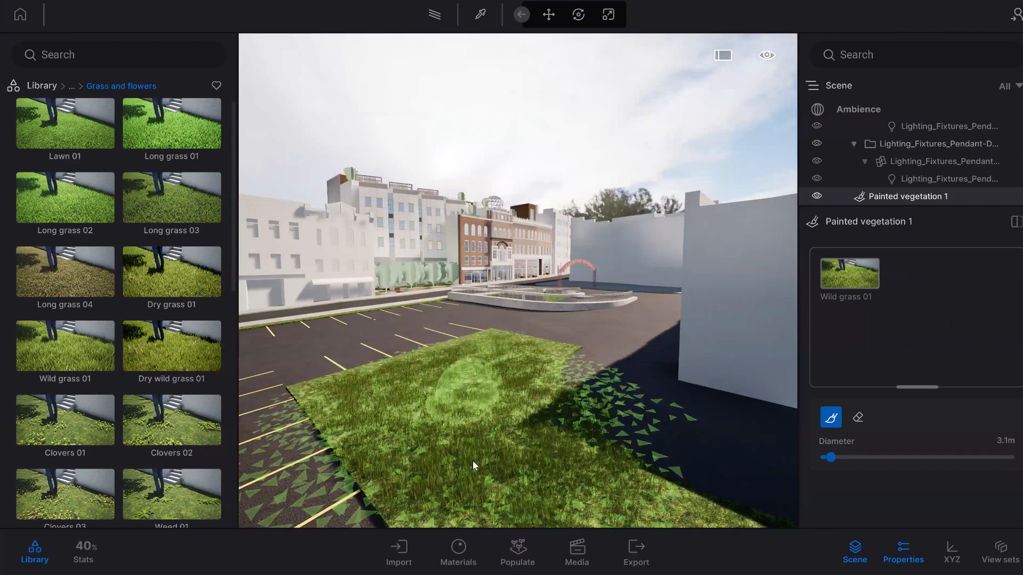
{"action": "right_click_drag", "start_coordinate": [471, 461], "coordinate": [465, 461]}
{"action": "middle_click_drag", "start_coordinate": [464, 460], "coordinate": [466, 440], "text": "shift"}
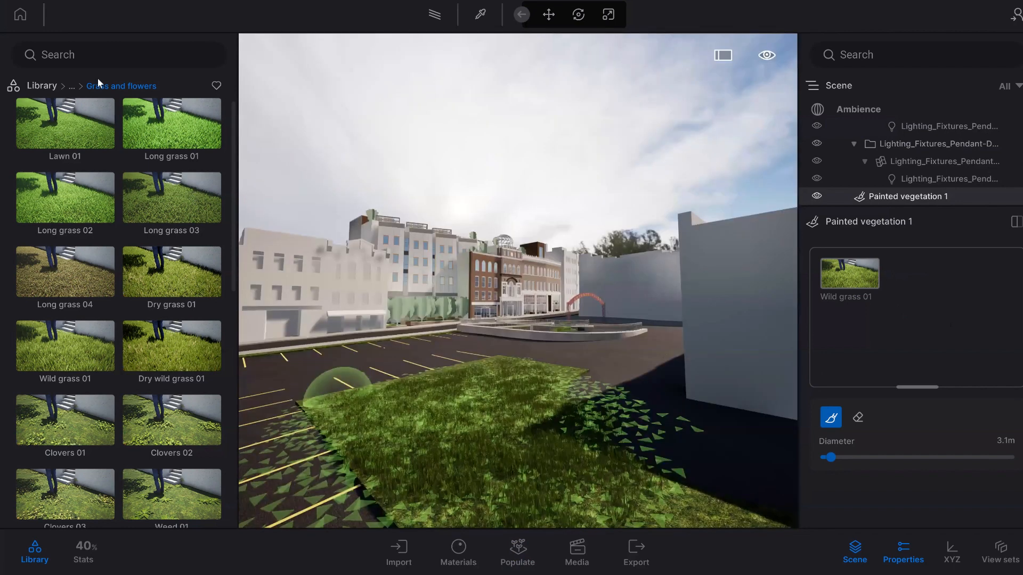
Step: Replace Wild grass 01 in the painted vegetation with the Banyan from the Trees library
{"action": "left_click", "coordinate": [73, 87]}
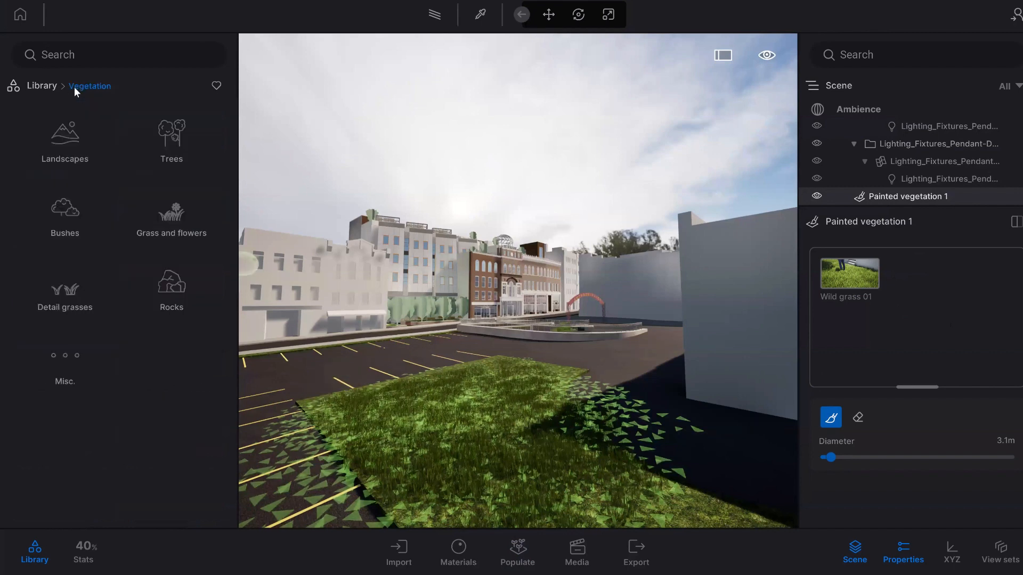
{"action": "left_click", "coordinate": [164, 149]}
{"action": "mouse_move", "coordinate": [219, 140]}
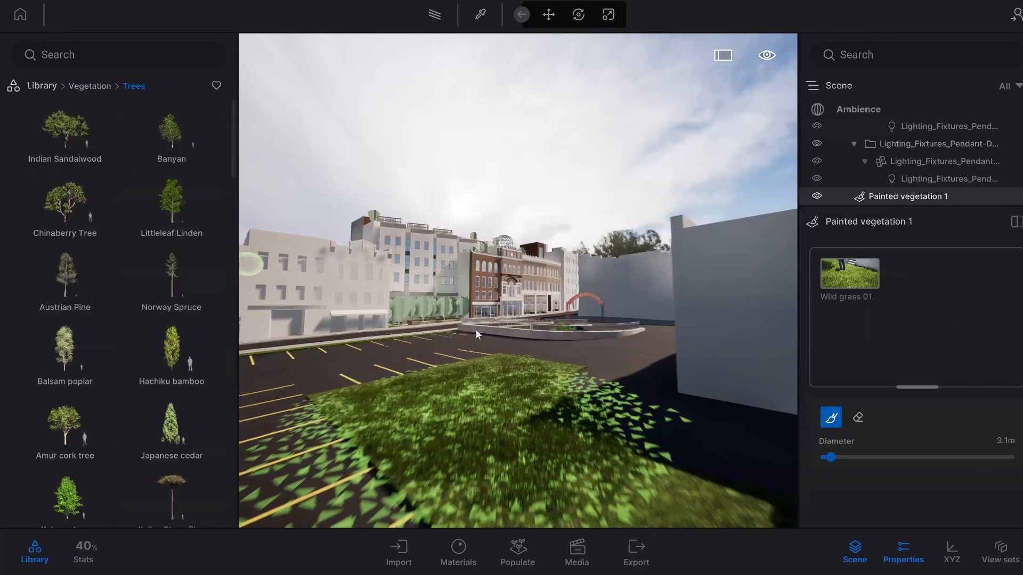
{"action": "middle_click_drag", "start_coordinate": [475, 329], "coordinate": [511, 360], "text": "shift"}
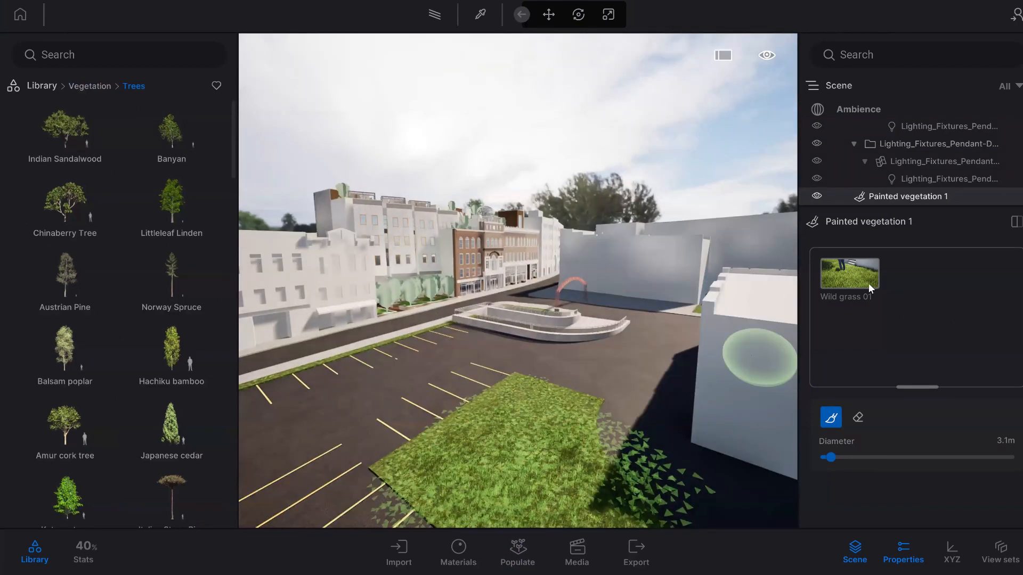
{"action": "left_click", "coordinate": [855, 270]}
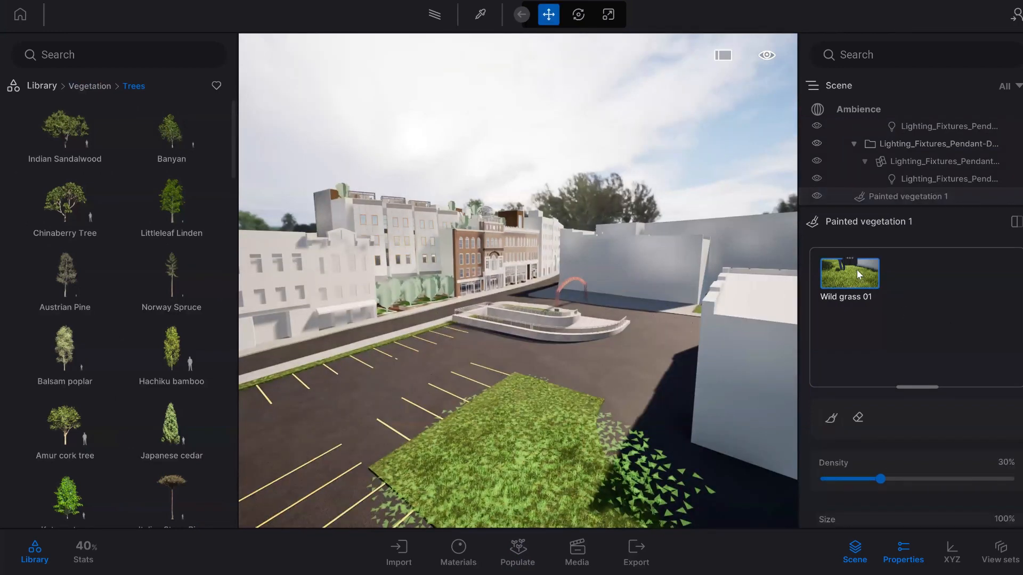
{"action": "key", "text": "Delete"}
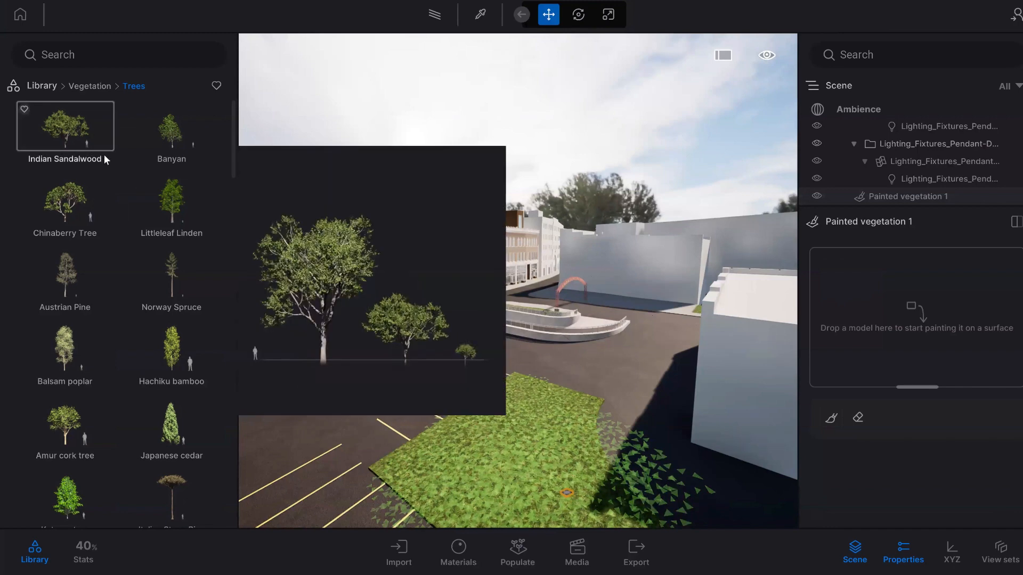
{"action": "left_click_drag", "start_coordinate": [172, 143], "coordinate": [707, 388]}
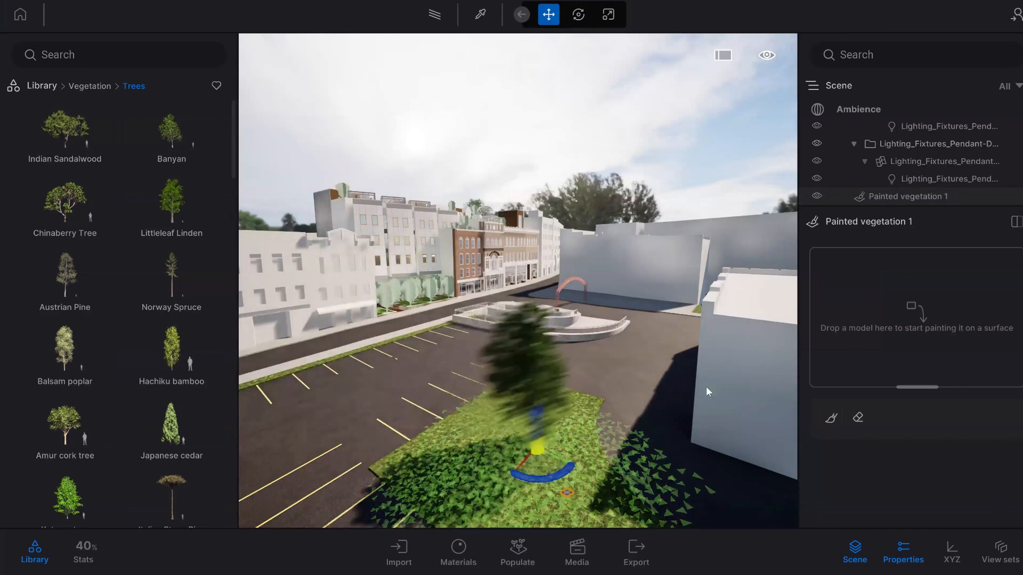
{"action": "left_click_drag", "start_coordinate": [871, 337], "coordinate": [868, 346]}
{"action": "left_click_drag", "start_coordinate": [714, 414], "coordinate": [829, 309]}
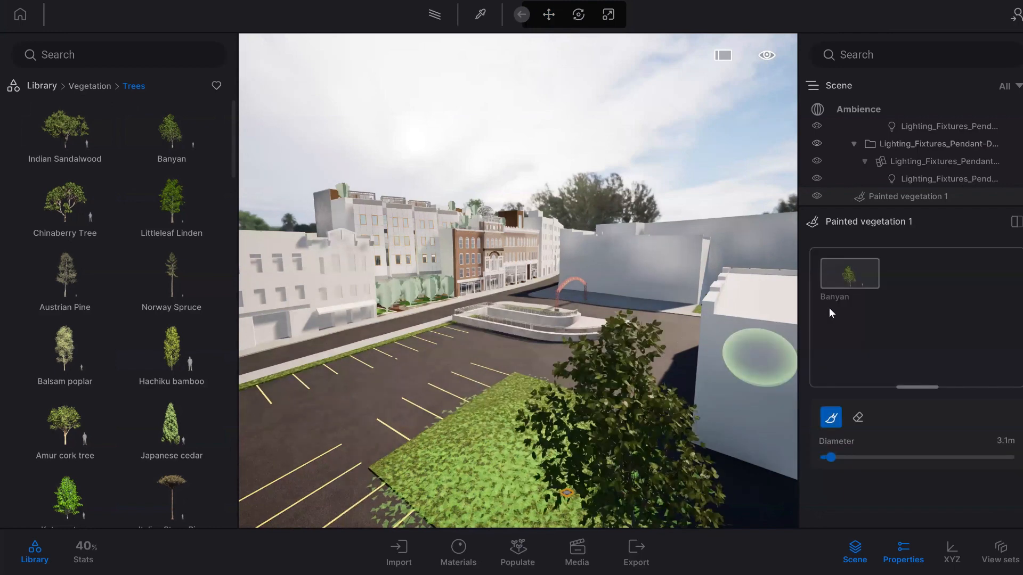
Step: Set the brush diameter to 7.7 m and paint Banyan trees along the grass areas around the parking lot
{"action": "left_click", "coordinate": [838, 457]}
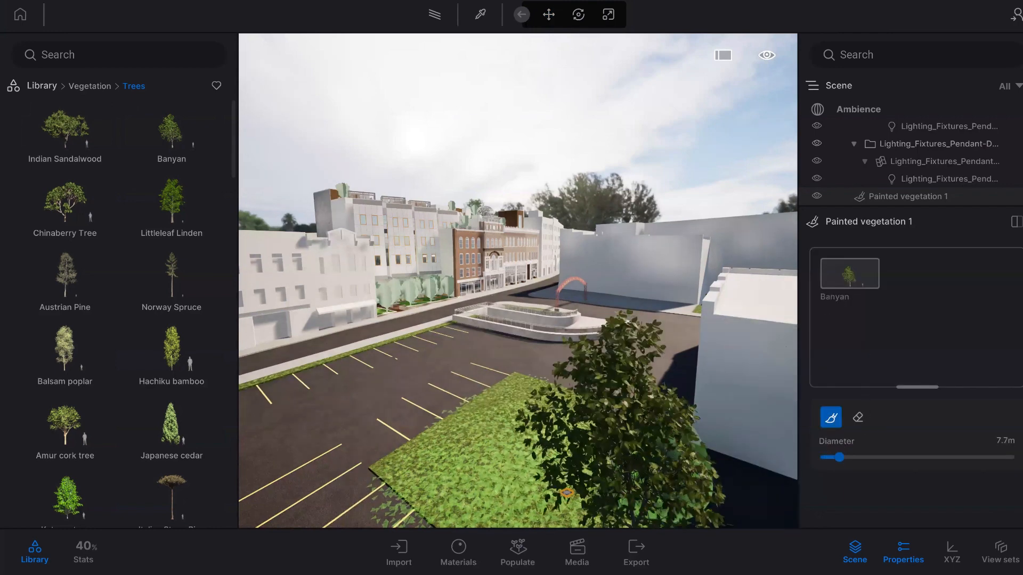
{"action": "middle_click_drag", "start_coordinate": [510, 378], "coordinate": [501, 366]}
{"action": "mouse_move", "coordinate": [624, 495]}
{"action": "middle_mouse_down"}
{"action": "mouse_move", "coordinate": [571, 442]}
{"action": "mouse_move", "coordinate": [437, 369]}
{"action": "middle_mouse_up"}
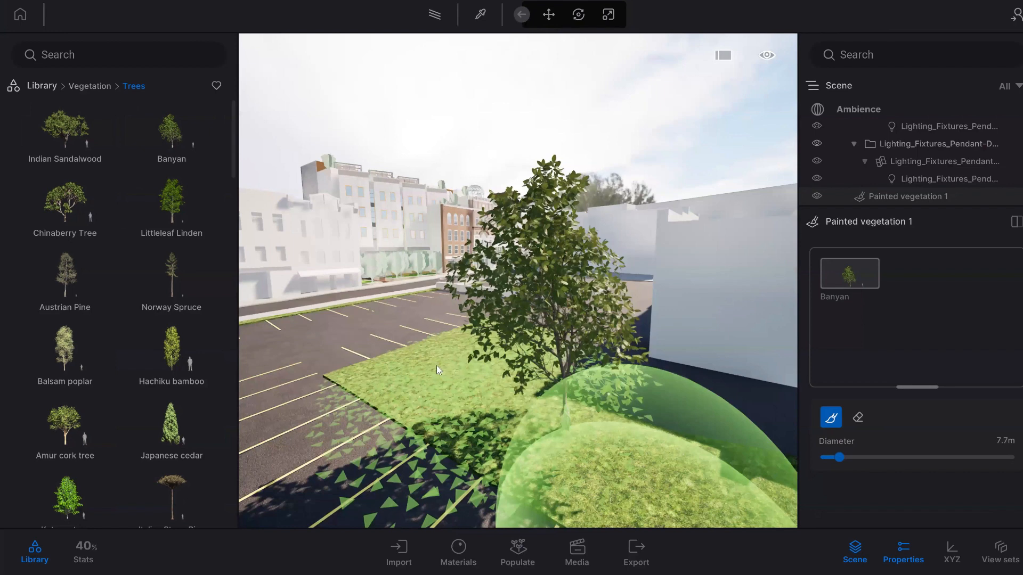
{"action": "left_click", "coordinate": [552, 410]}
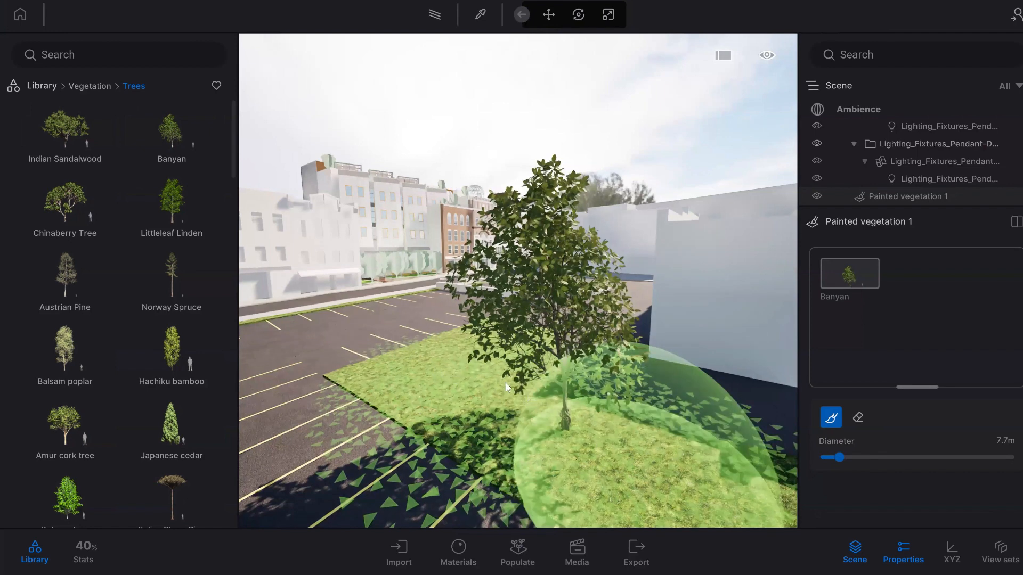
{"action": "scroll", "coordinate": [449, 331], "scroll_direction": "down", "scroll_amount": 3}
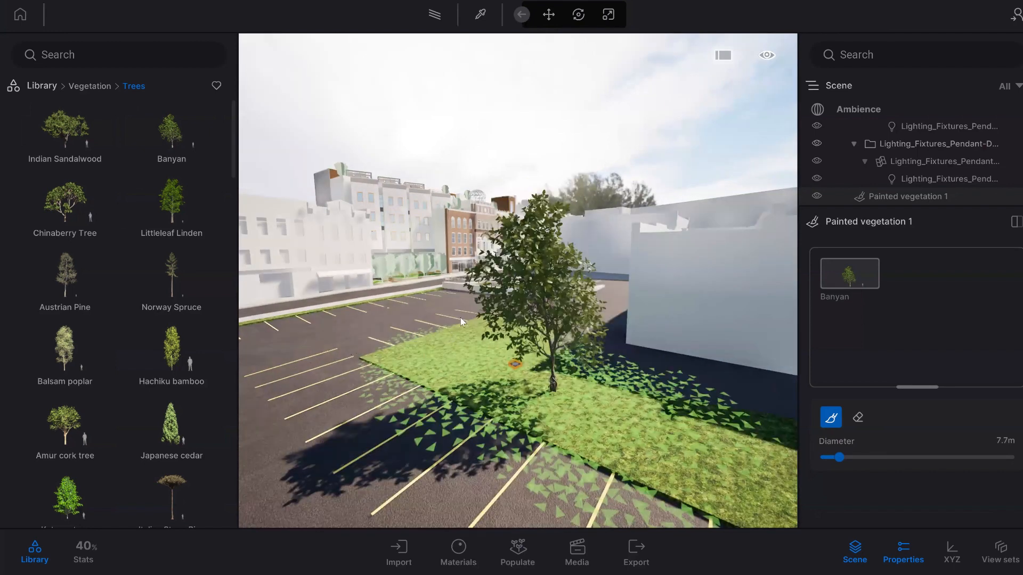
{"action": "scroll", "coordinate": [463, 321], "scroll_direction": "down", "scroll_amount": 3}
{"action": "left_click", "coordinate": [731, 401]}
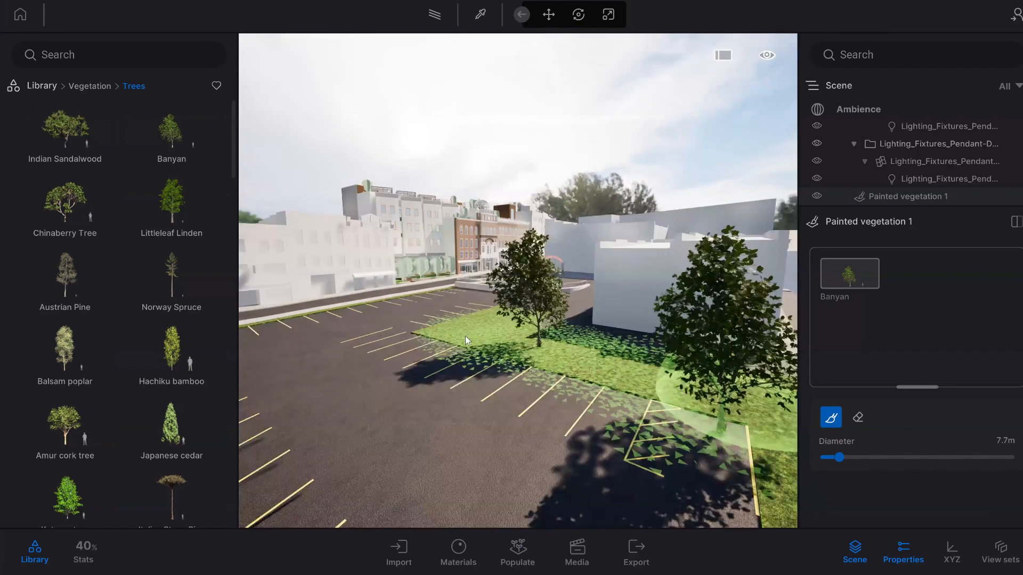
{"action": "scroll", "coordinate": [512, 351], "scroll_direction": "down", "scroll_amount": 3}
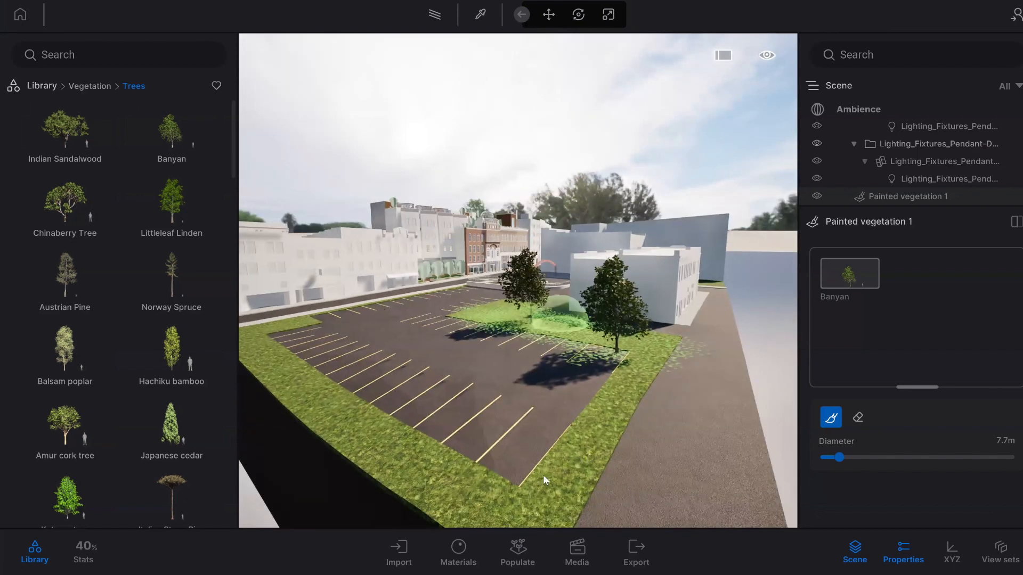
{"action": "left_click", "coordinate": [381, 398]}
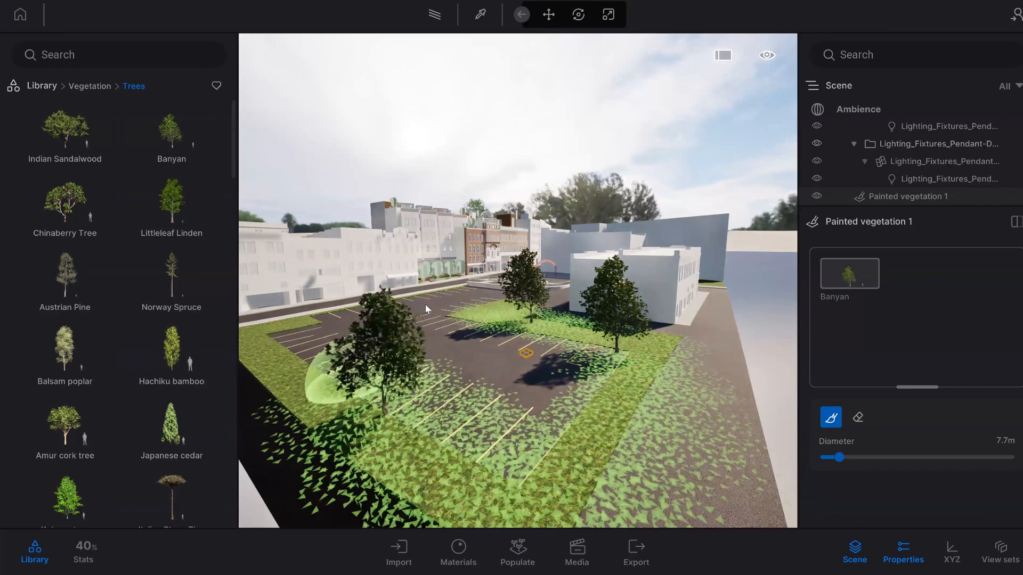
Step: Set the paint brush diameter to 8.1 m and leave the foliage painting mode
{"action": "left_click", "coordinate": [879, 457]}
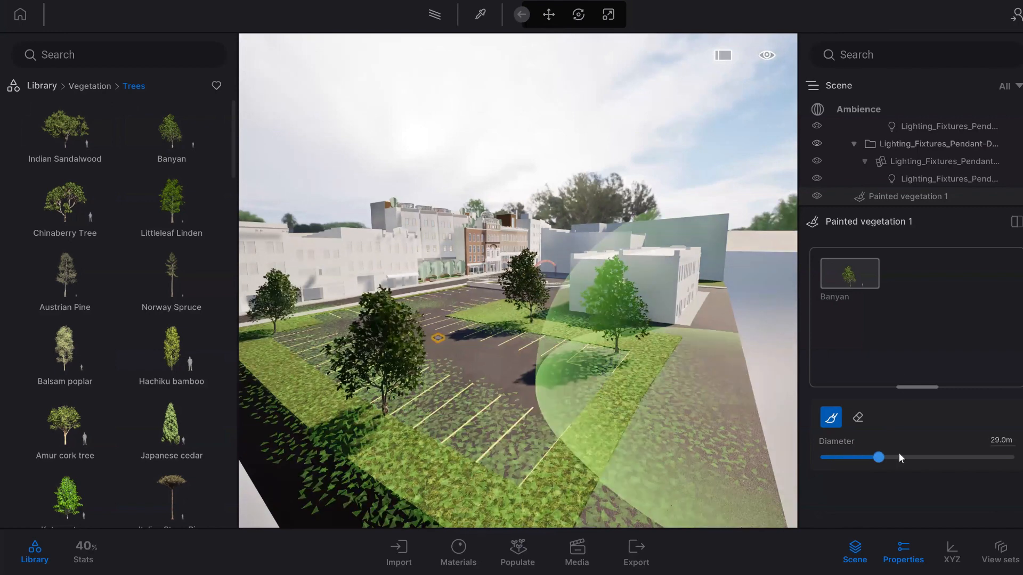
{"action": "left_click", "coordinate": [859, 457]}
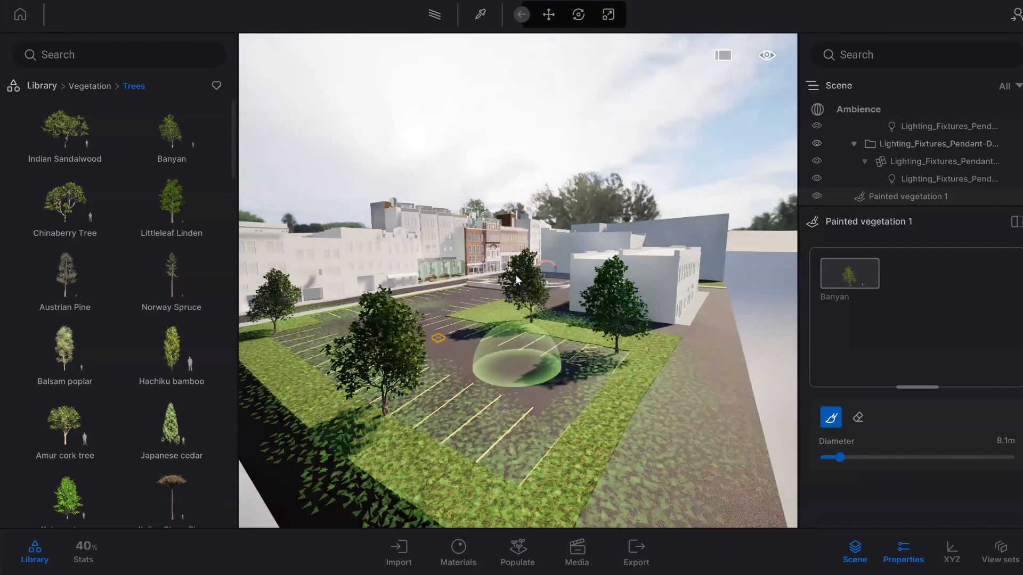
{"action": "scroll", "coordinate": [516, 275], "scroll_direction": "up", "scroll_amount": 3}
{"action": "scroll", "coordinate": [520, 276], "scroll_direction": "up", "scroll_amount": 3}
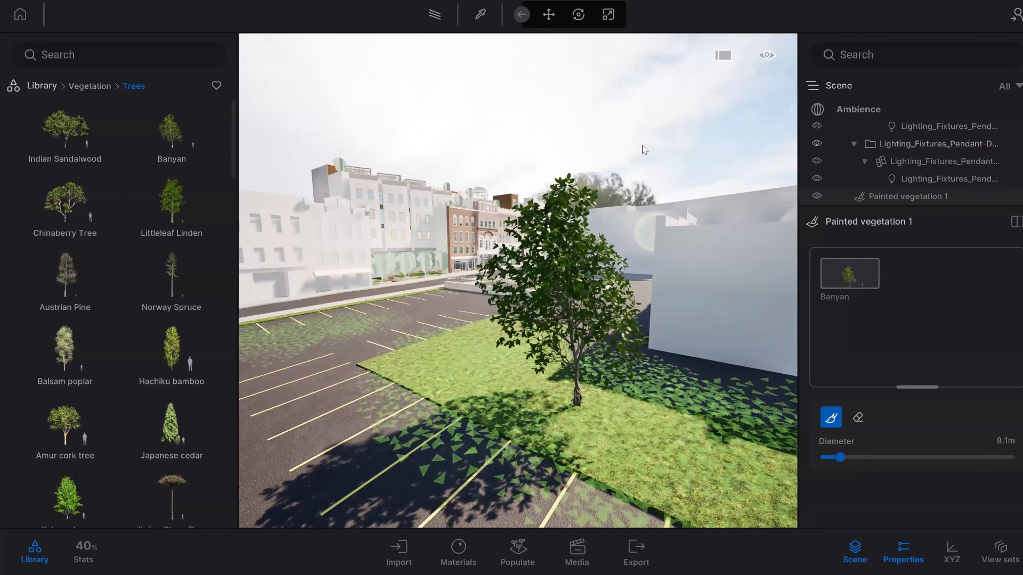
{"action": "key", "text": "Escape"}
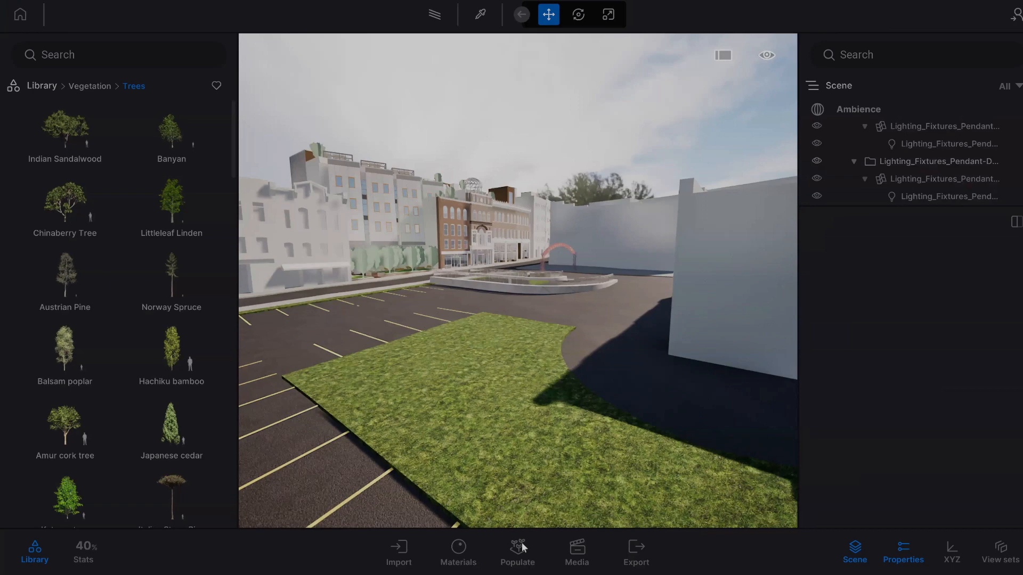
Step: Draw an animated vehicle path from the curved ramp around the plaza past the red arch and along the street
{"action": "left_click", "coordinate": [519, 546]}
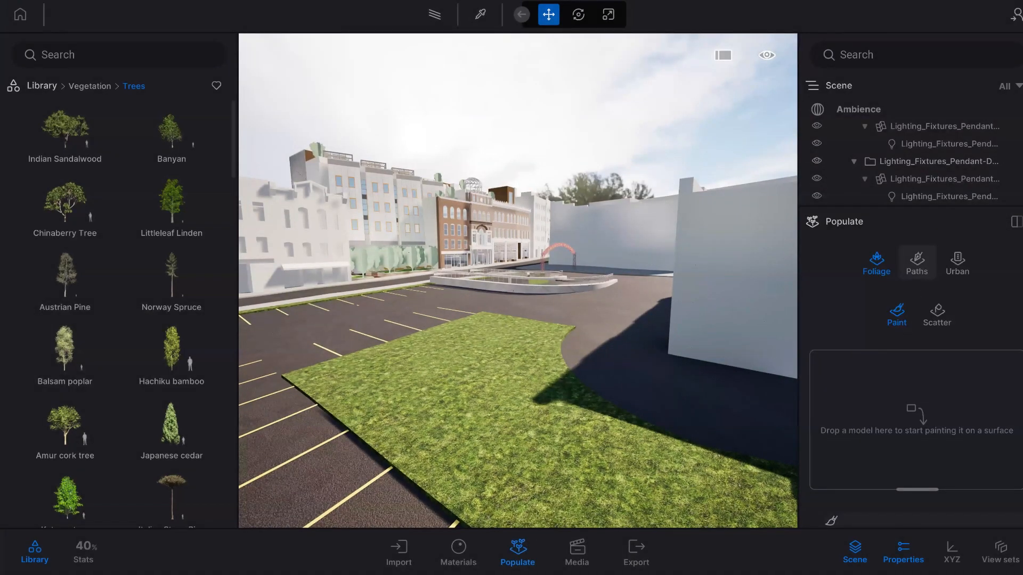
{"action": "left_click", "coordinate": [917, 261]}
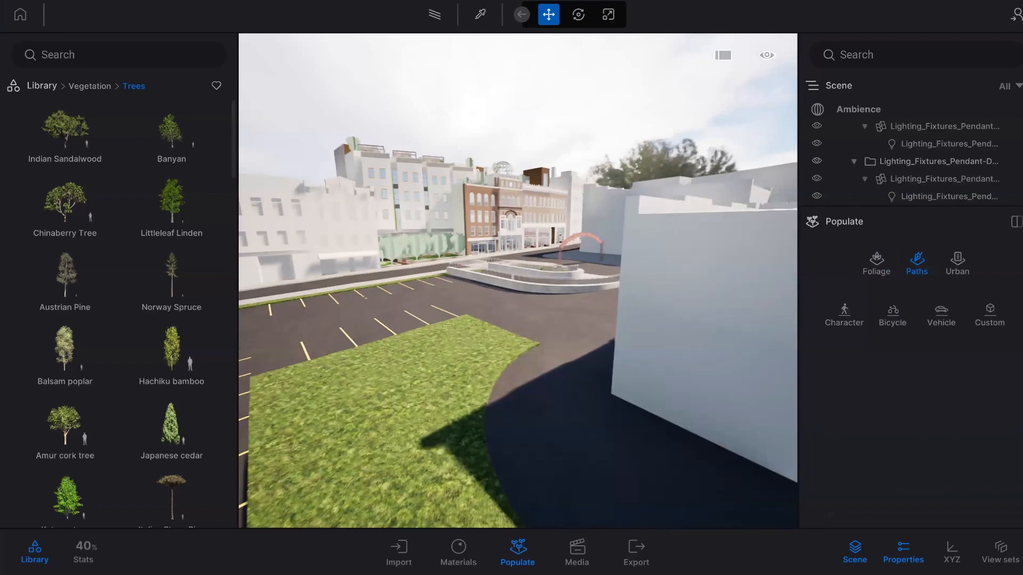
{"action": "middle_click_drag", "start_coordinate": [459, 182], "coordinate": [504, 262]}
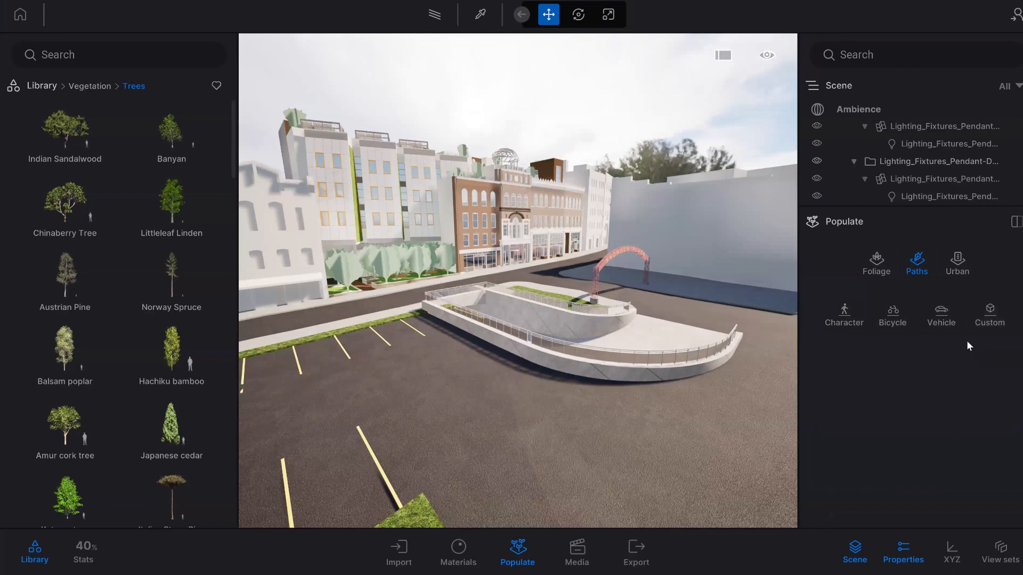
{"action": "left_click", "coordinate": [933, 318]}
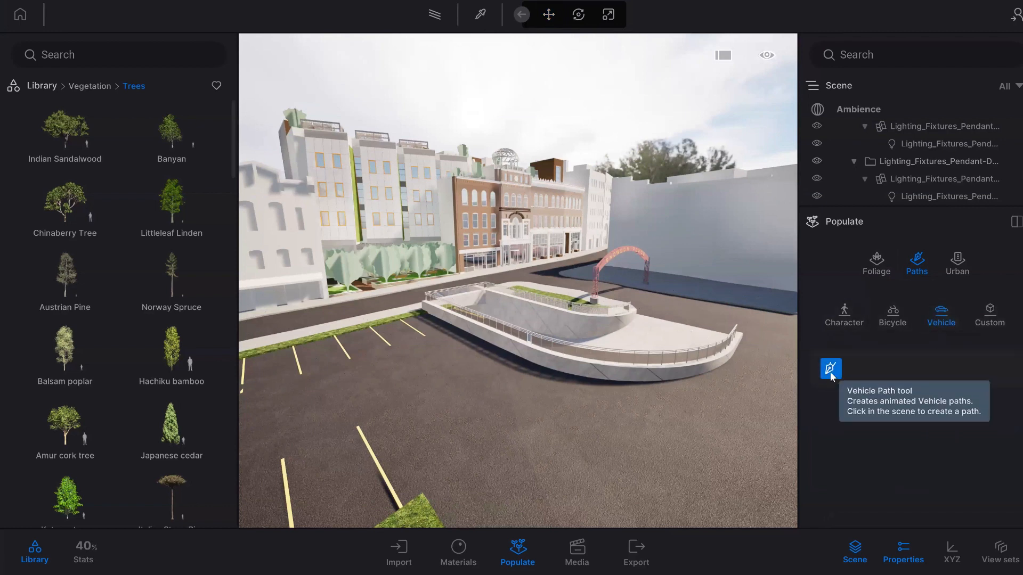
{"action": "scroll", "coordinate": [577, 273], "scroll_direction": "up", "scroll_amount": 5}
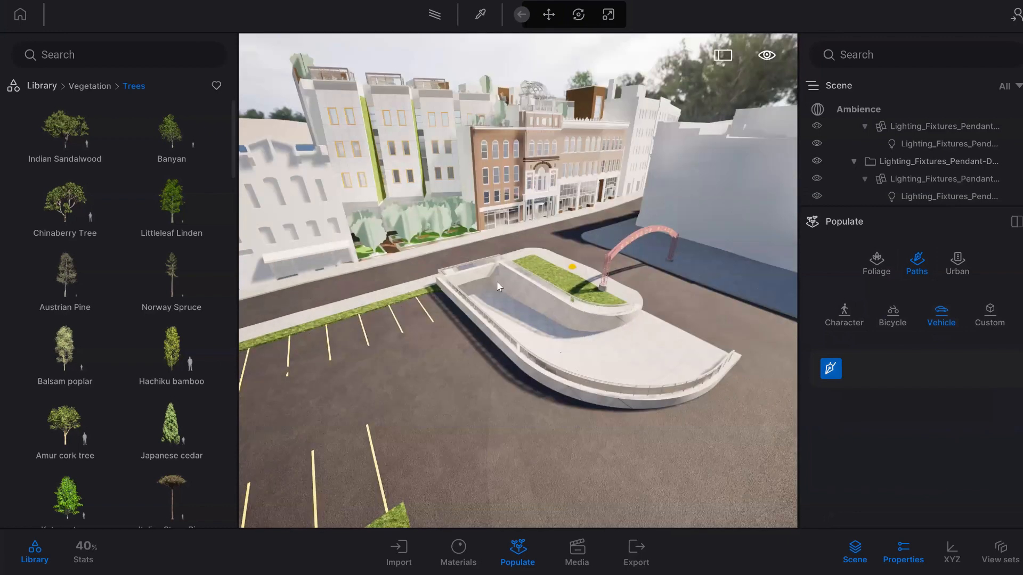
{"action": "middle_click_drag", "start_coordinate": [497, 280], "coordinate": [527, 320], "text": "shift"}
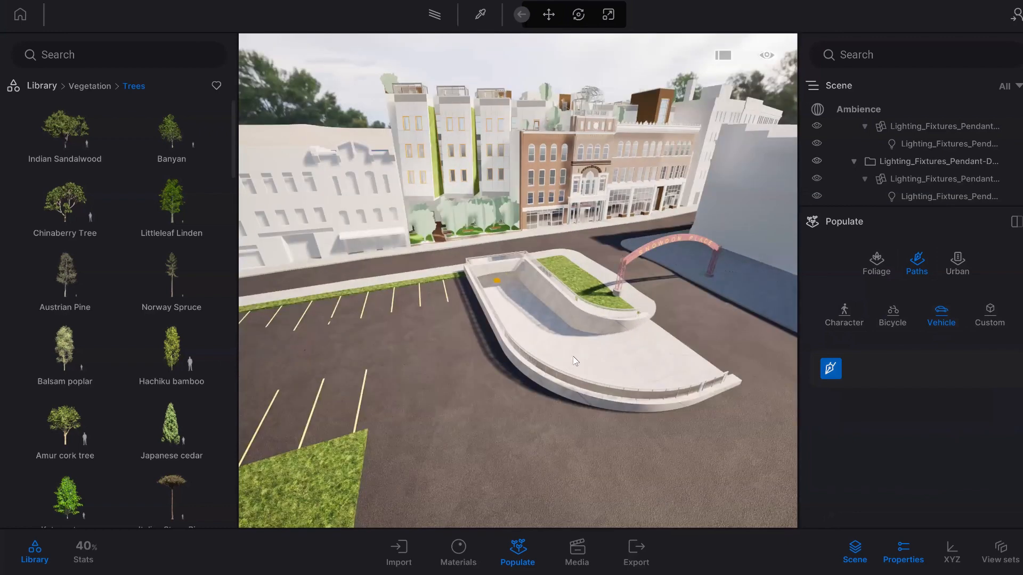
{"action": "left_click", "coordinate": [596, 361]}
{"action": "left_click", "coordinate": [693, 346]}
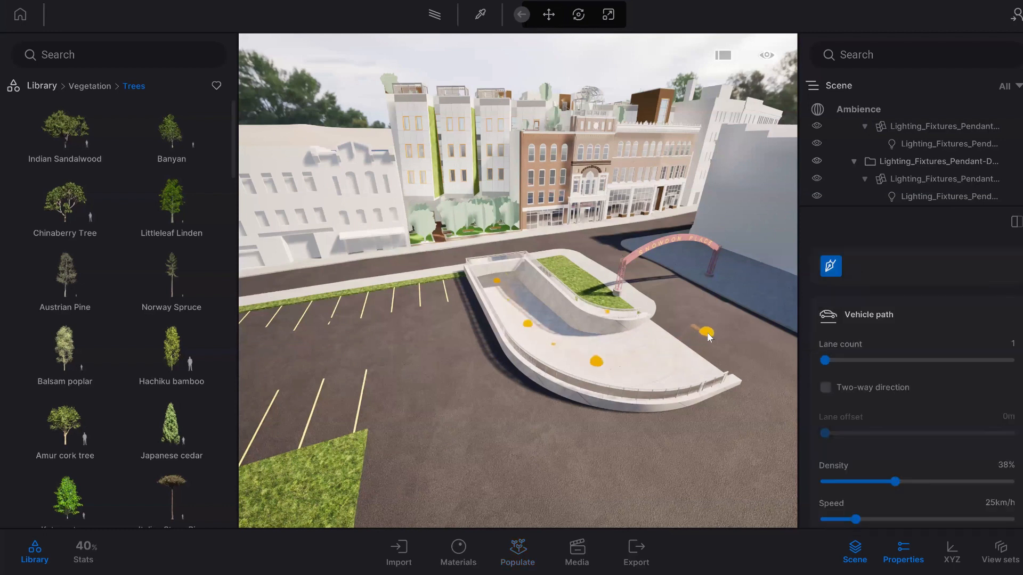
{"action": "left_click", "coordinate": [707, 331]}
{"action": "left_click", "coordinate": [656, 282]}
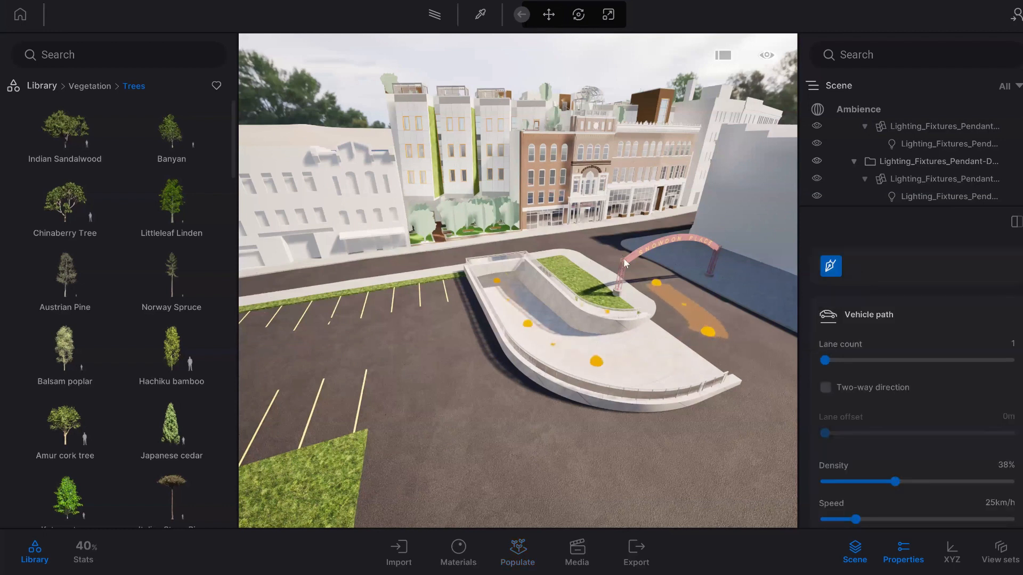
{"action": "left_click", "coordinate": [587, 238]}
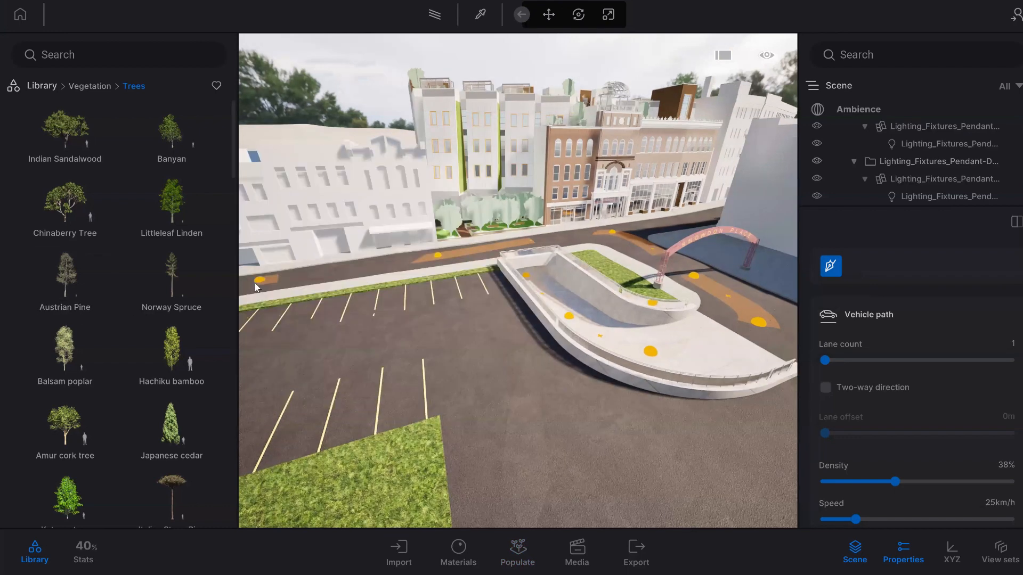
{"action": "key", "text": "Escape"}
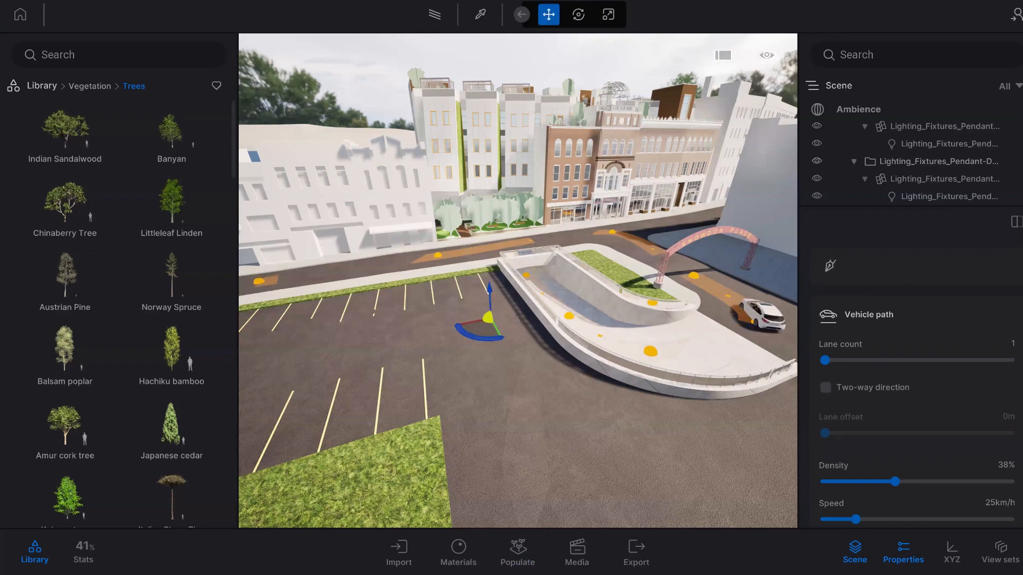
Step: Select the vehicle path, adjust its lane count, and try two-way direction before returning to one-way traffic
{"action": "middle_click_drag", "start_coordinate": [549, 274], "coordinate": [542, 274]}
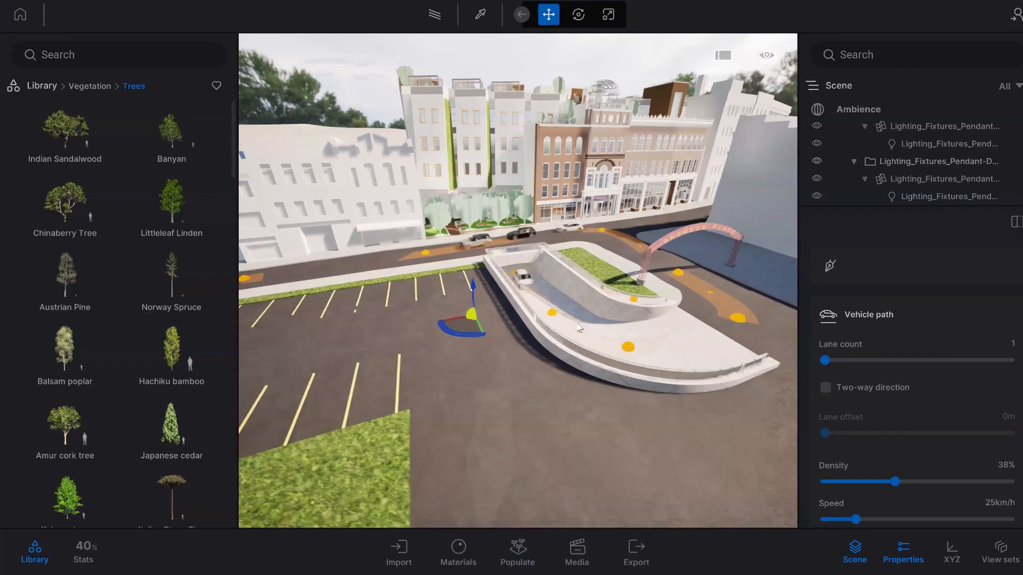
{"action": "left_click", "coordinate": [518, 337]}
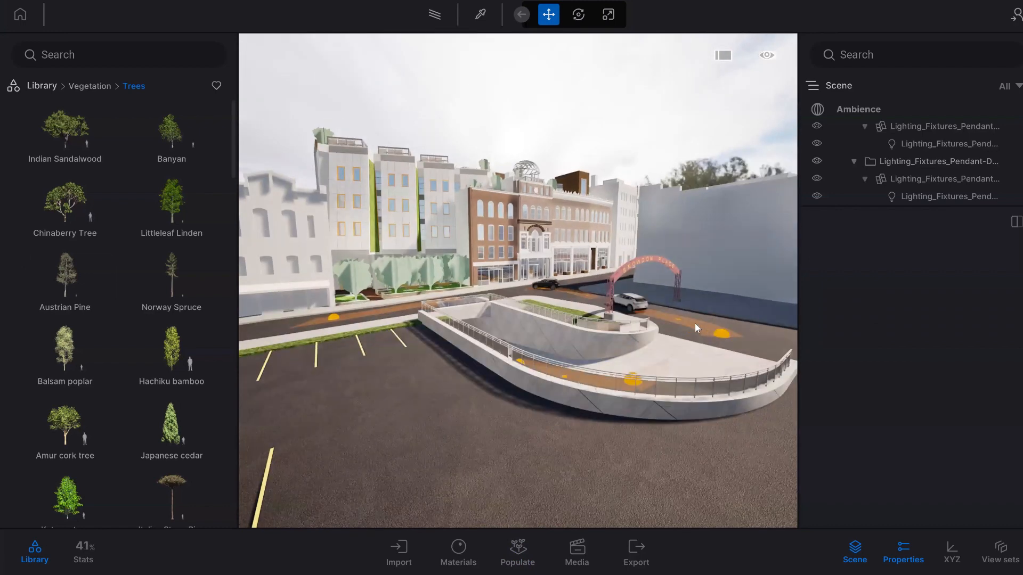
{"action": "left_click", "coordinate": [695, 325]}
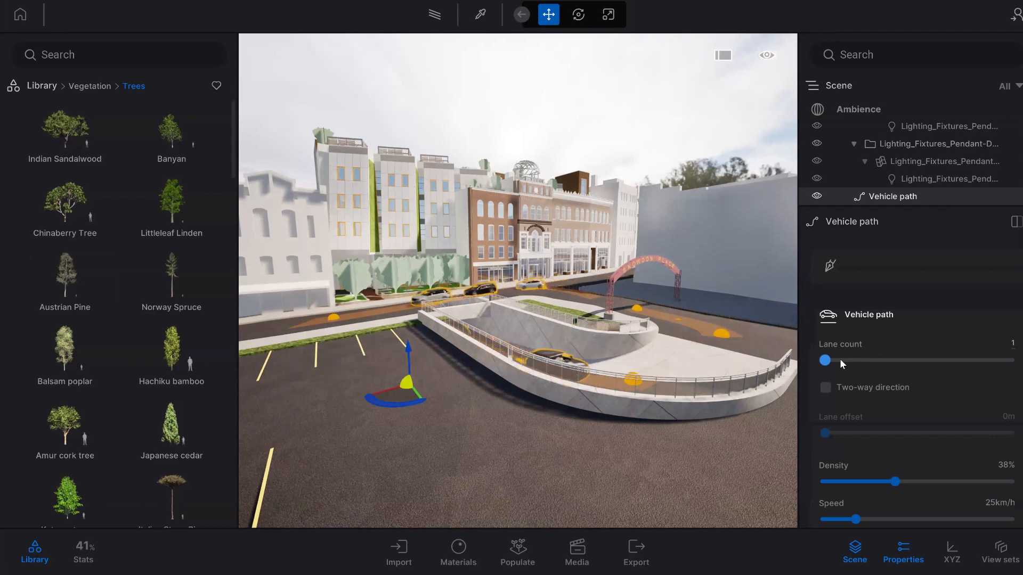
{"action": "mouse_move", "coordinate": [851, 361]}
{"action": "left_mouse_down"}
{"action": "mouse_move", "coordinate": [902, 360]}
{"action": "mouse_move", "coordinate": [843, 363]}
{"action": "left_mouse_up"}
{"action": "left_click", "coordinate": [825, 392]}
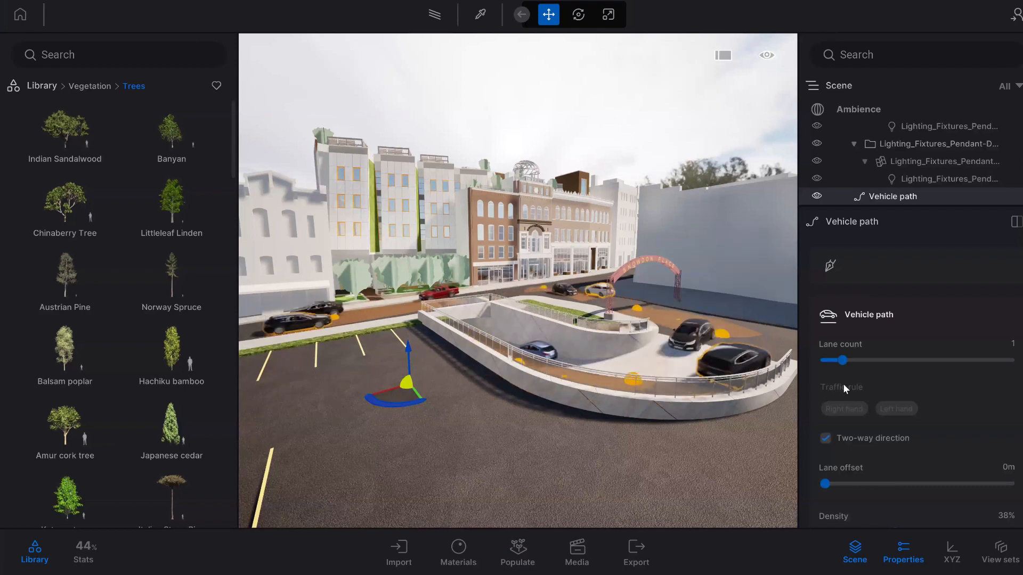
{"action": "left_click", "coordinate": [825, 438]}
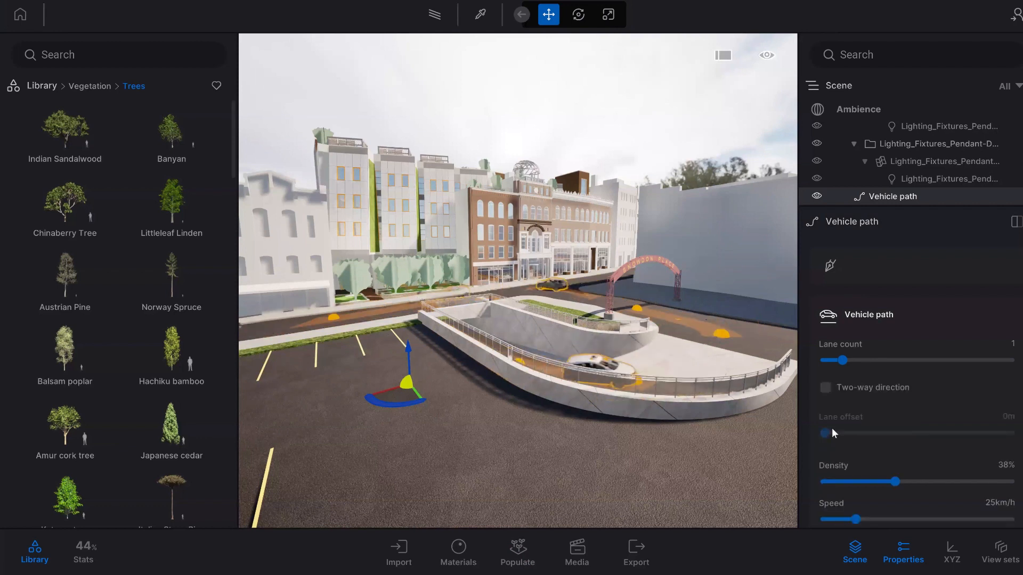
Step: Set the vehicle path's traffic density to 56%
{"action": "scroll", "coordinate": [836, 422], "scroll_direction": "down", "scroll_amount": 2}
{"action": "scroll", "coordinate": [866, 405], "scroll_direction": "down", "scroll_amount": 1}
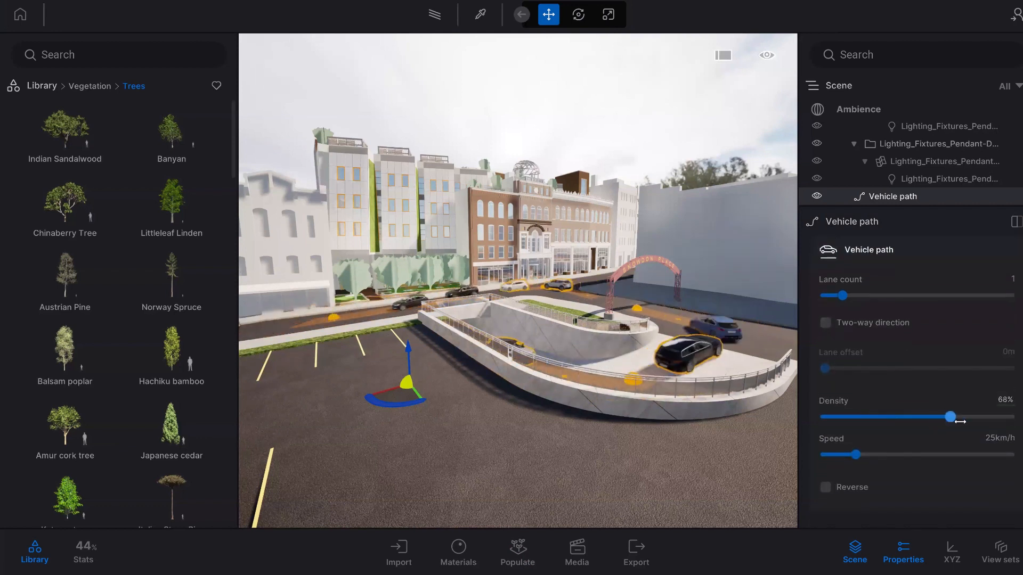
{"action": "left_click", "coordinate": [928, 417]}
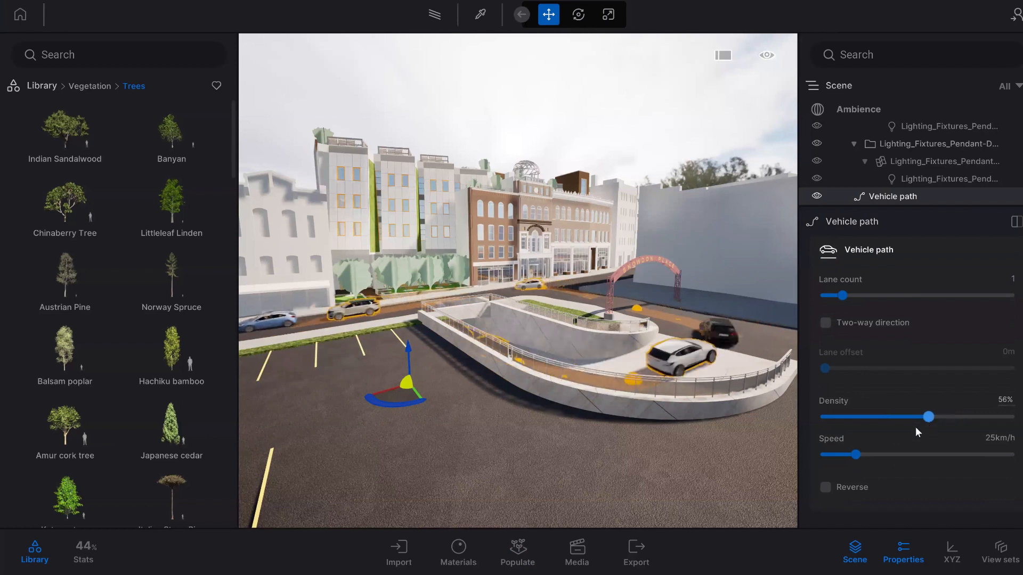
Step: Set the vehicle path's speed to 42 km/h and reverse its travel direction
{"action": "left_click_drag", "start_coordinate": [852, 457], "coordinate": [874, 456]}
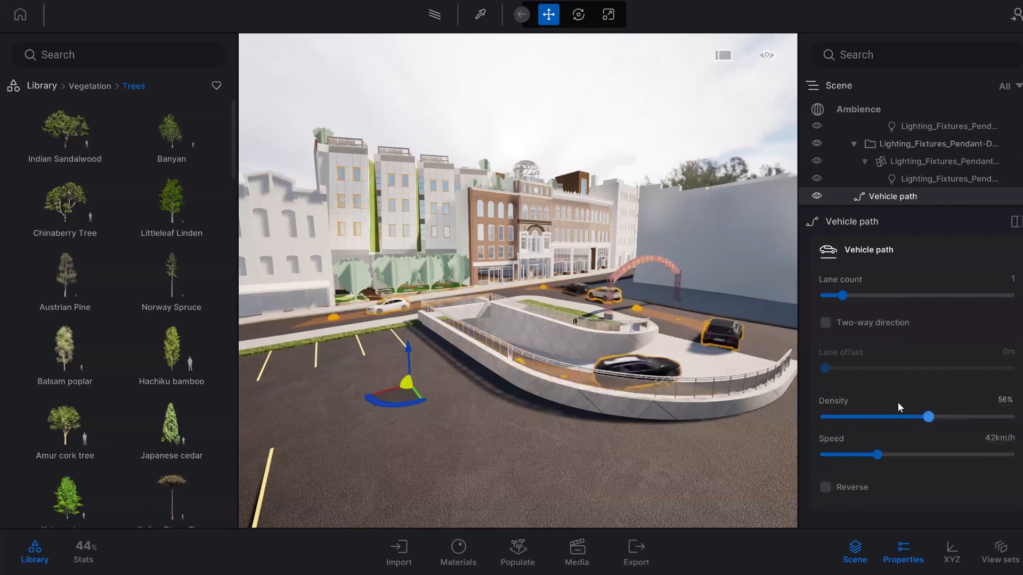
{"action": "left_click", "coordinate": [824, 489]}
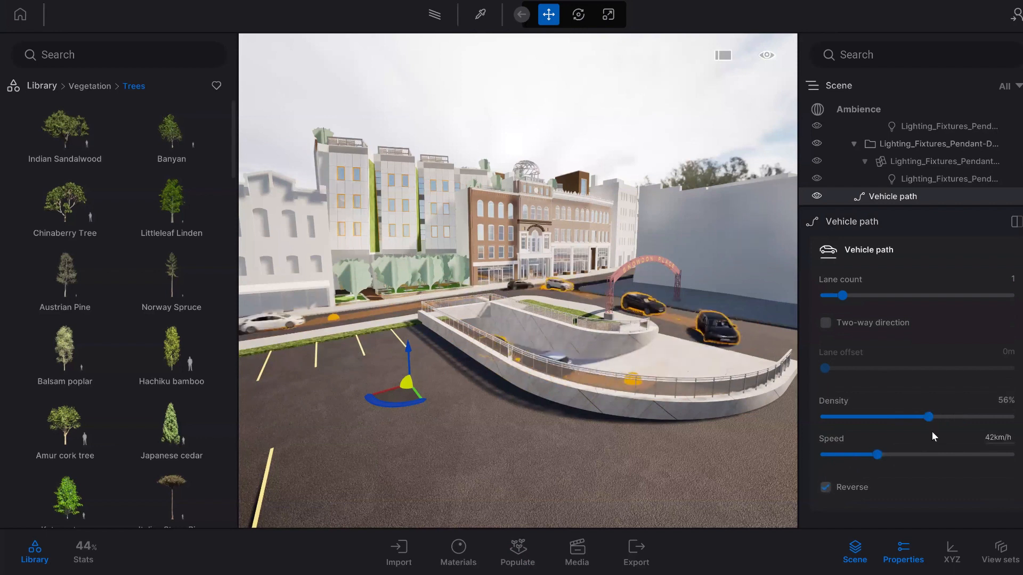
{"action": "scroll", "coordinate": [931, 437], "scroll_direction": "up", "scroll_amount": 2}
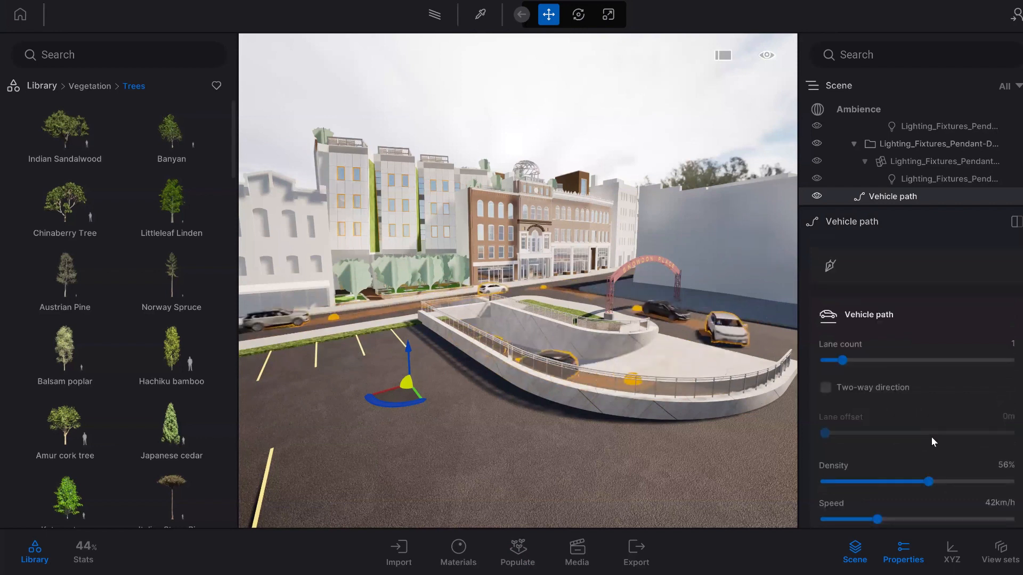
{"action": "scroll", "coordinate": [932, 437], "scroll_direction": "down", "scroll_amount": 2}
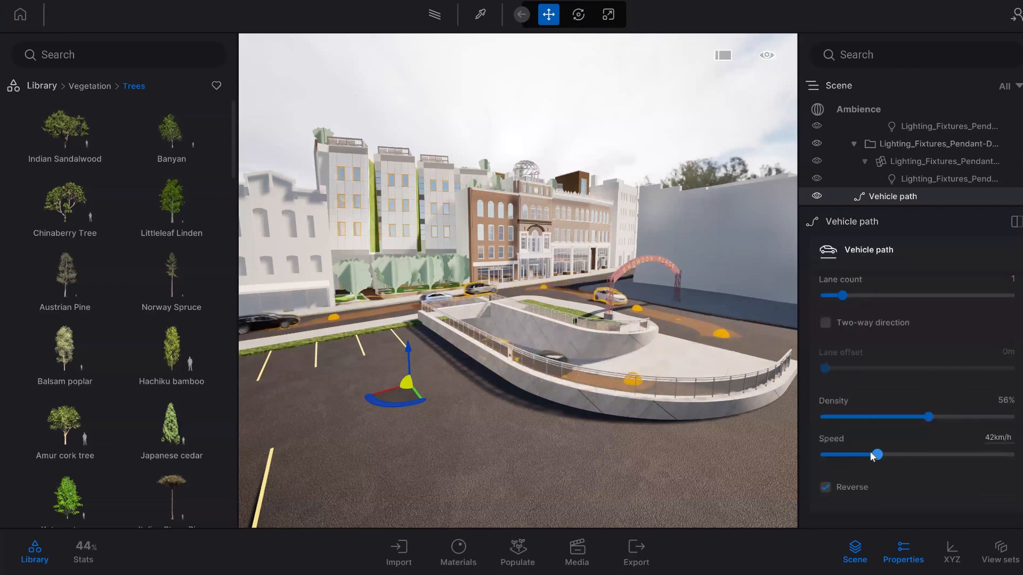
Step: Set the vehicle path's speed to 19 km/h and turn off Reverse
{"action": "left_click_drag", "start_coordinate": [870, 452], "coordinate": [862, 452]}
{"action": "left_click", "coordinate": [848, 454]}
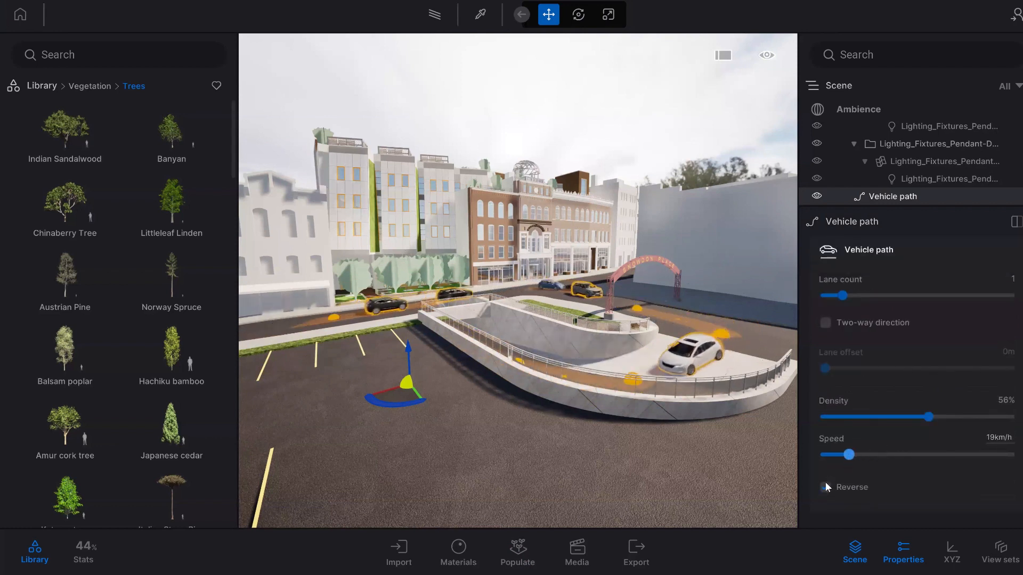
{"action": "left_click", "coordinate": [824, 486]}
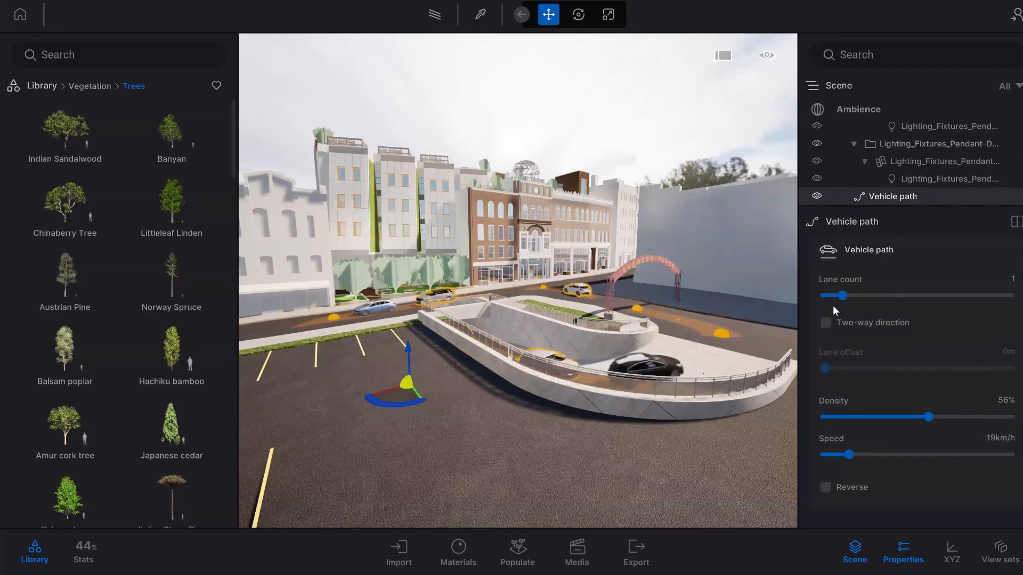
{"action": "scroll", "coordinate": [867, 334], "scroll_direction": "up", "scroll_amount": 2}
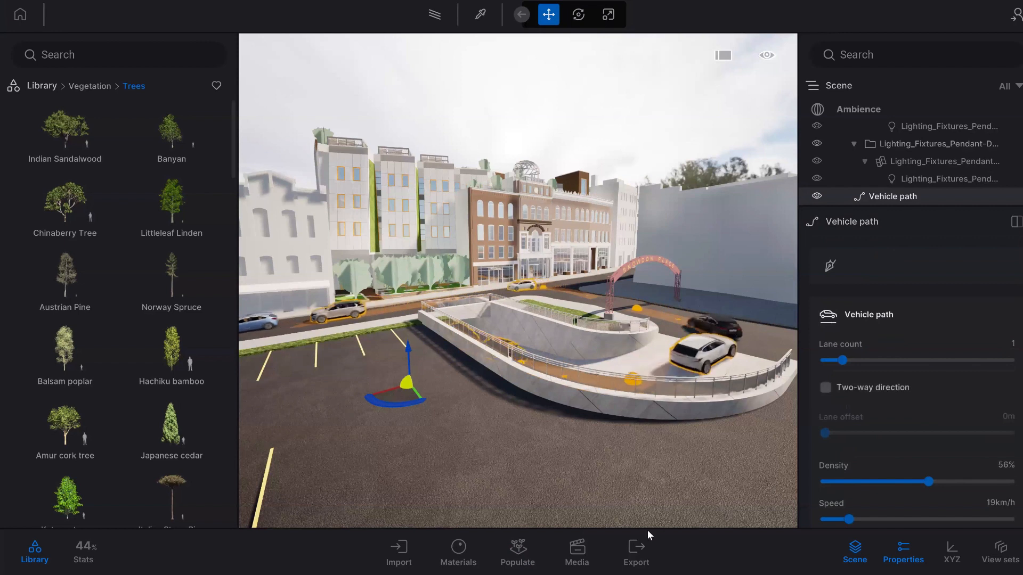
Step: Draw a character path along the sidewalk between the street and the parking lot's grass strip
{"action": "left_click", "coordinate": [518, 552]}
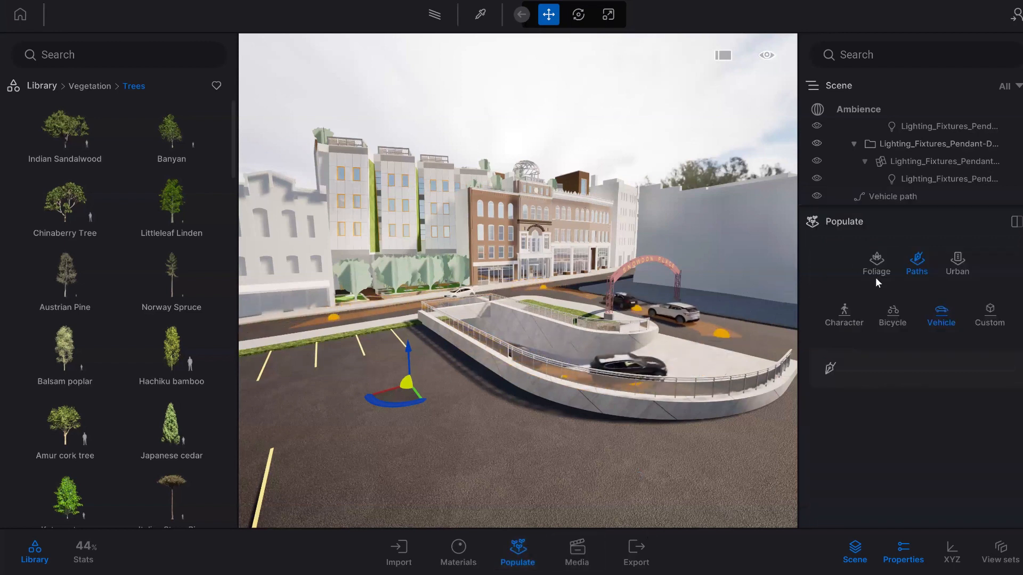
{"action": "left_click", "coordinate": [846, 324]}
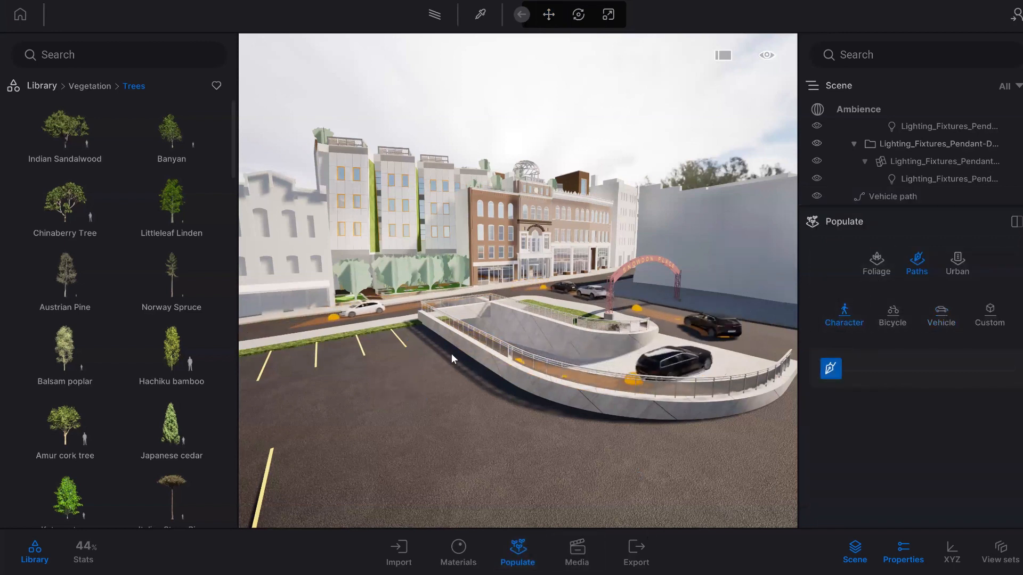
{"action": "middle_click_drag", "start_coordinate": [325, 311], "coordinate": [537, 331]}
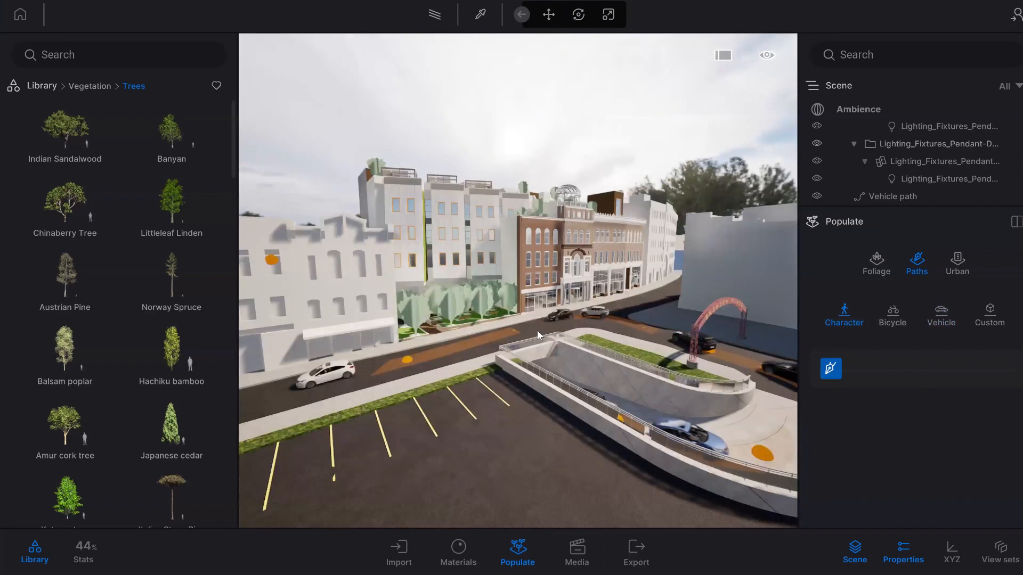
{"action": "left_click", "coordinate": [585, 331]}
{"action": "left_click", "coordinate": [427, 375]}
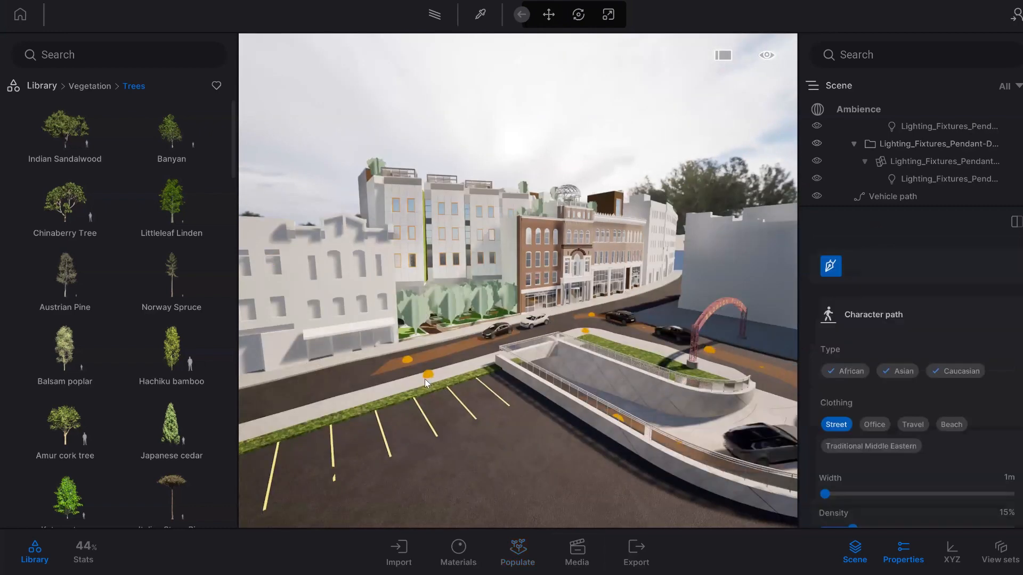
{"action": "left_click", "coordinate": [263, 427]}
{"action": "double_click", "coordinate": [252, 430]}
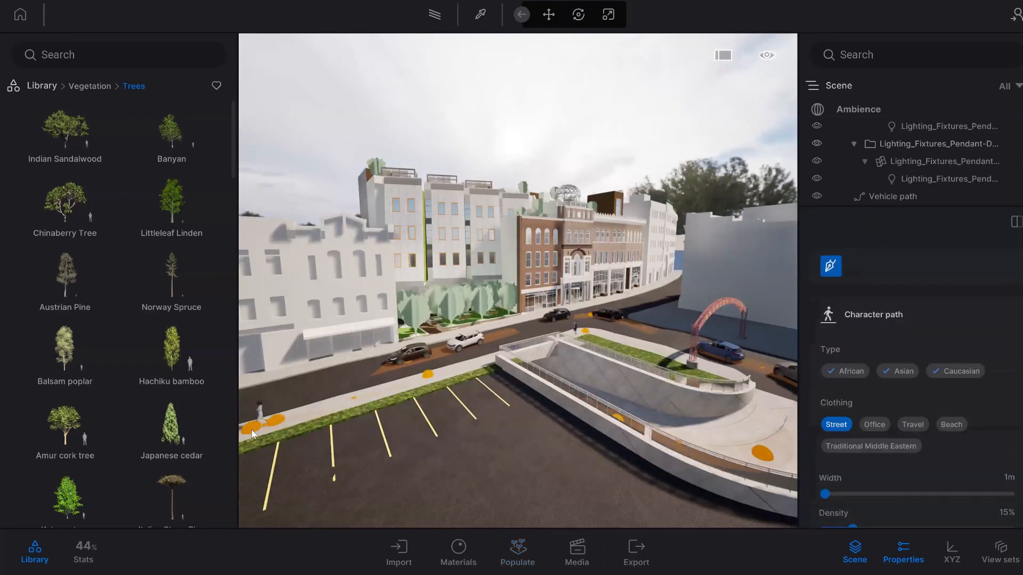
{"action": "key", "text": "Escape"}
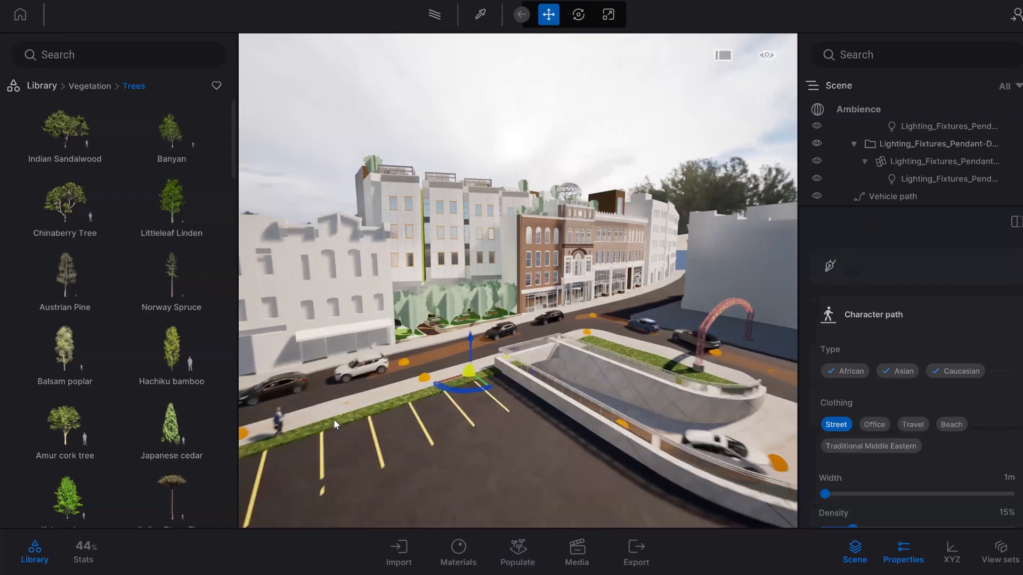
Step: Set the width of the sidewalk's character path to 5 m
{"action": "scroll", "coordinate": [334, 420], "scroll_direction": "up", "scroll_amount": 2}
{"action": "middle_click_drag", "start_coordinate": [214, 468], "coordinate": [348, 444], "text": "shift"}
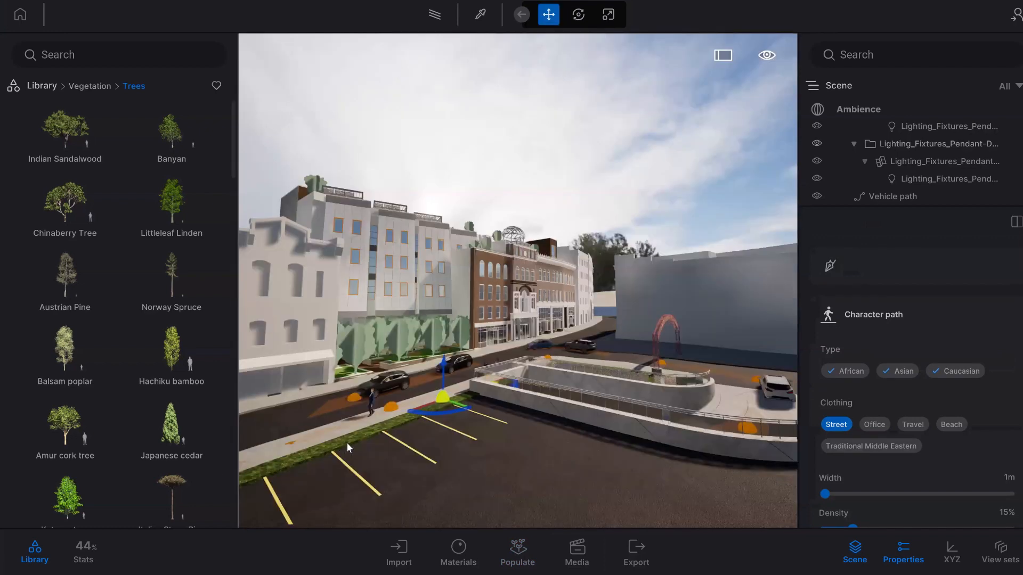
{"action": "scroll", "coordinate": [372, 436], "scroll_direction": "up", "scroll_amount": 2}
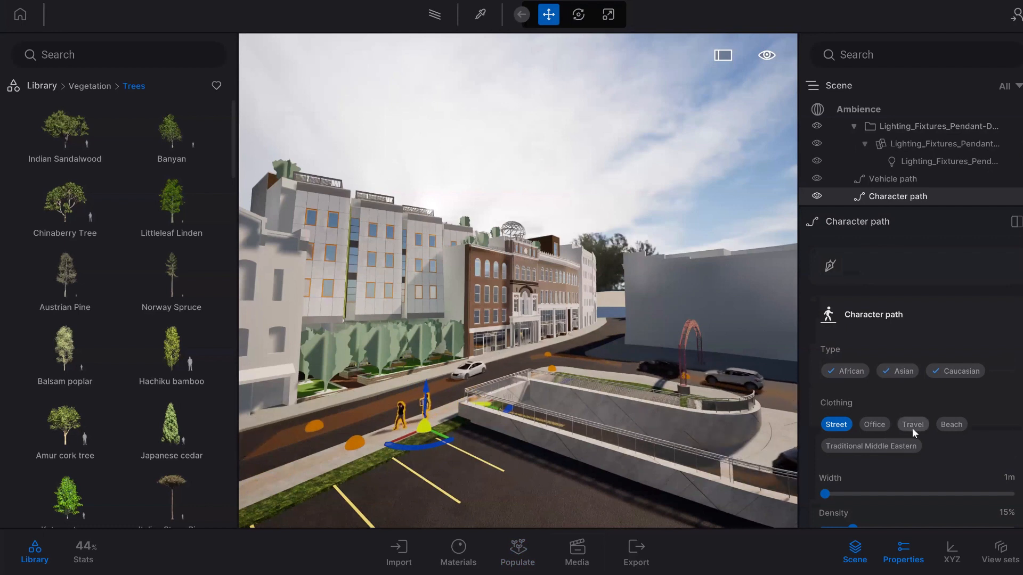
{"action": "scroll", "coordinate": [912, 427], "scroll_direction": "down", "scroll_amount": 2}
{"action": "scroll", "coordinate": [888, 413], "scroll_direction": "down", "scroll_amount": 1}
{"action": "left_click", "coordinate": [888, 408]}
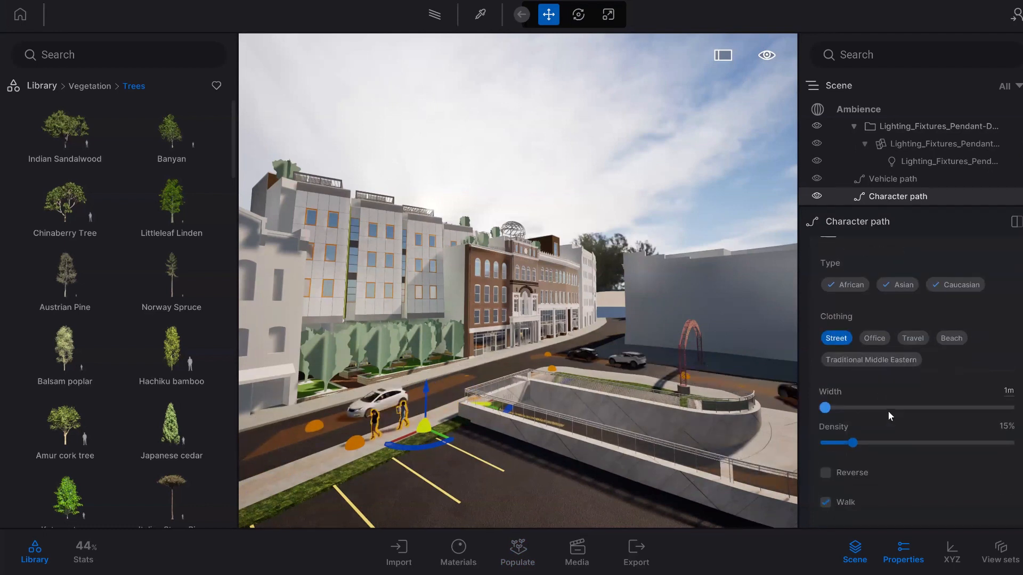
{"action": "mouse_move", "coordinate": [905, 414]}
{"action": "left_mouse_down"}
{"action": "mouse_move", "coordinate": [915, 409]}
{"action": "mouse_move", "coordinate": [900, 408]}
{"action": "left_mouse_up"}
Step: Set the character path's density to 30% and reverse its walking direction
{"action": "left_click", "coordinate": [880, 443]}
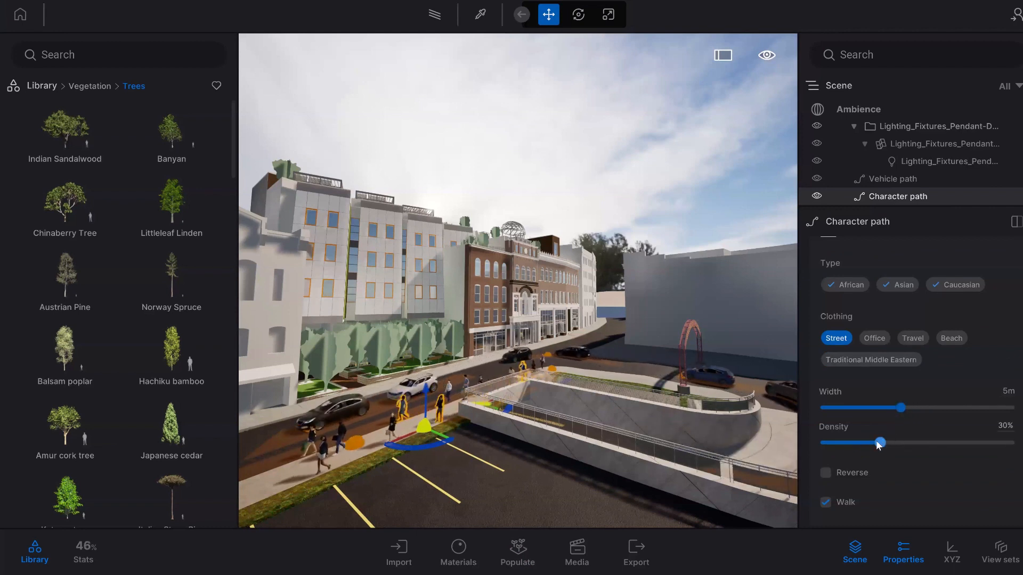
{"action": "scroll", "coordinate": [852, 459], "scroll_direction": "down", "scroll_amount": 1}
{"action": "left_click", "coordinate": [829, 460]}
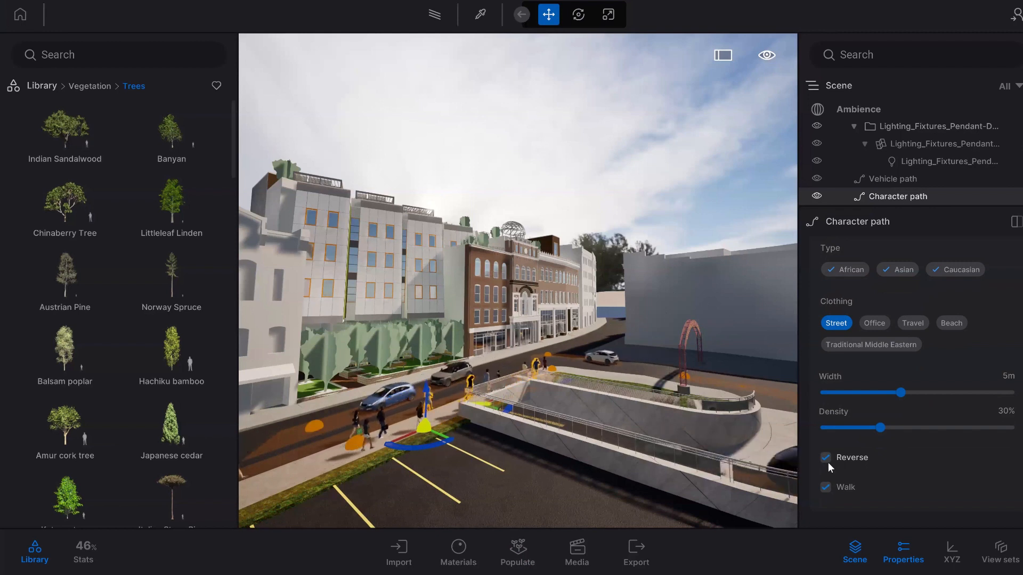
Step: Set the width of the sidewalk's character path to 3 m
{"action": "left_click_drag", "start_coordinate": [900, 393], "coordinate": [855, 394]}
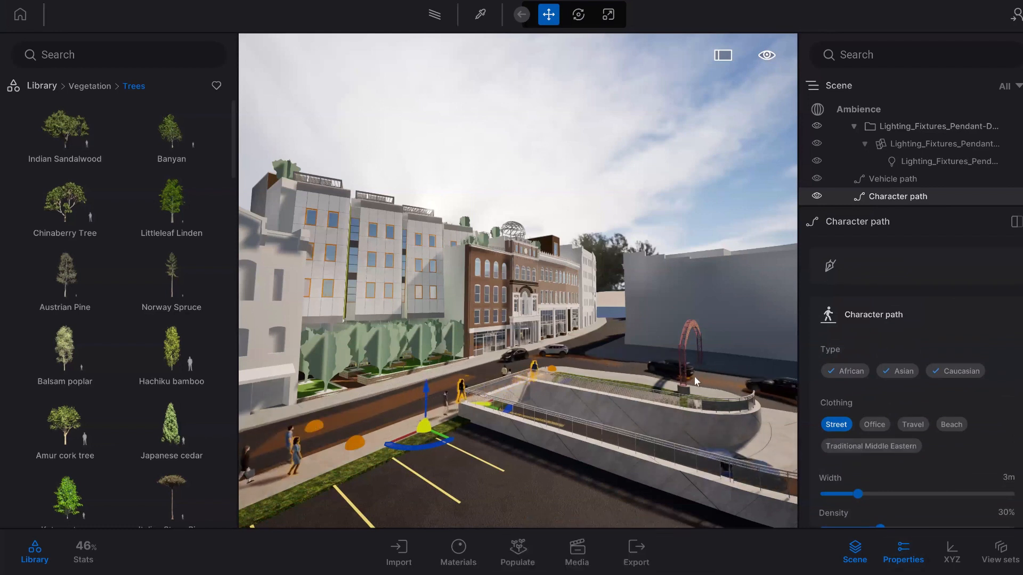
Step: Start an Urban context in Populate and set the map location to Mumbai, MH, India
{"action": "left_click", "coordinate": [517, 548]}
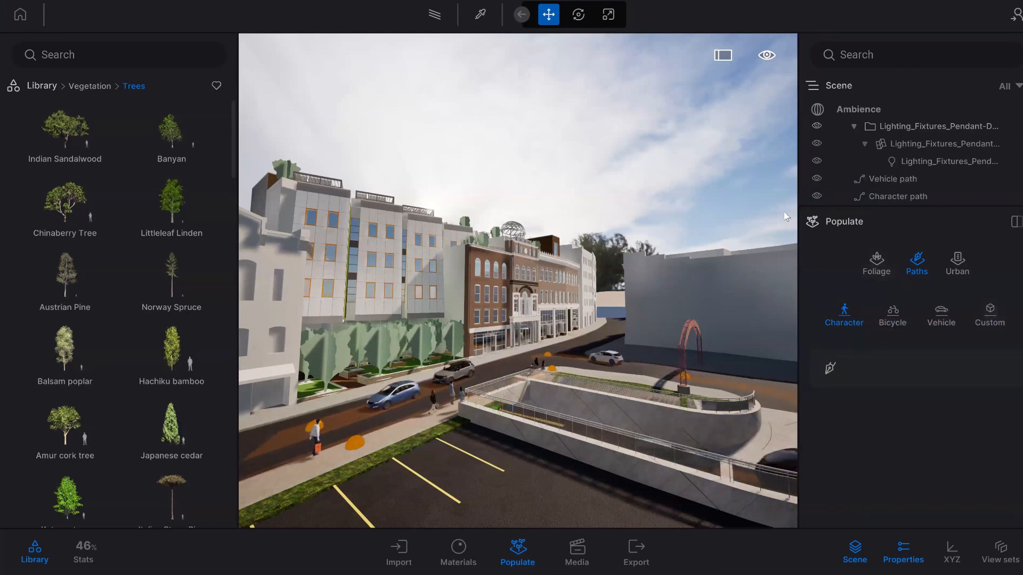
{"action": "left_click", "coordinate": [958, 265]}
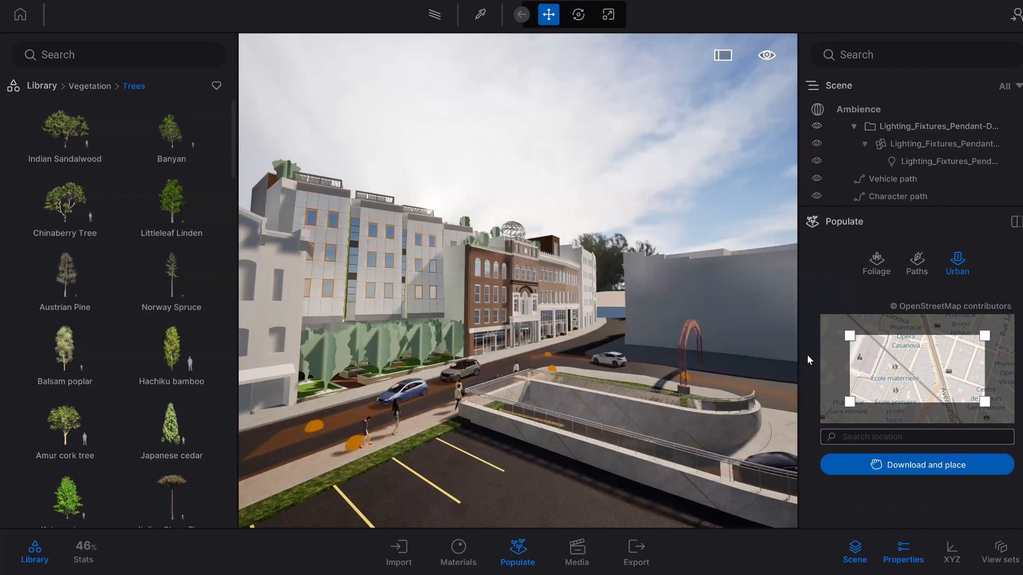
{"action": "left_click", "coordinate": [938, 437]}
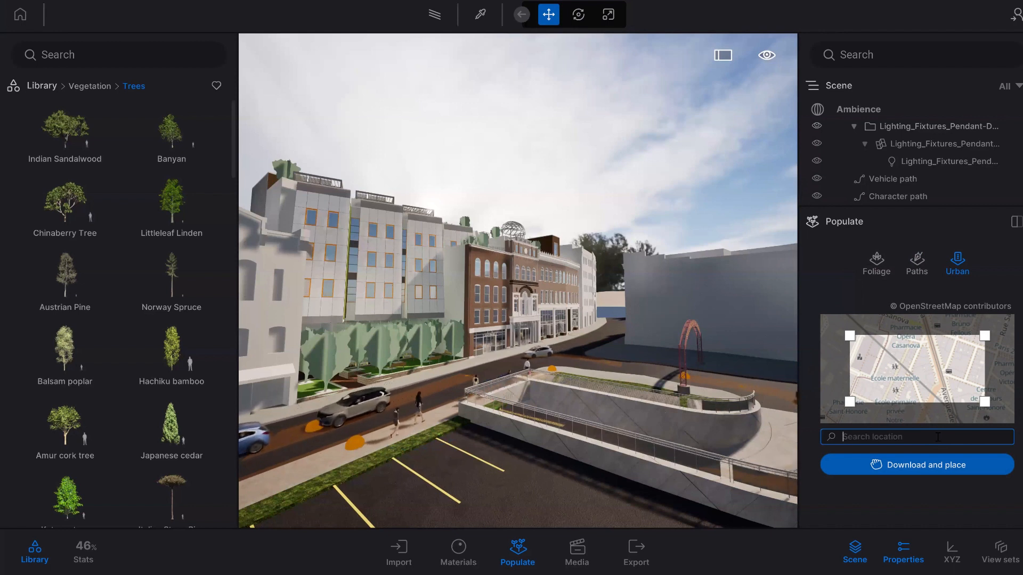
{"action": "type", "text": "mumbai"}
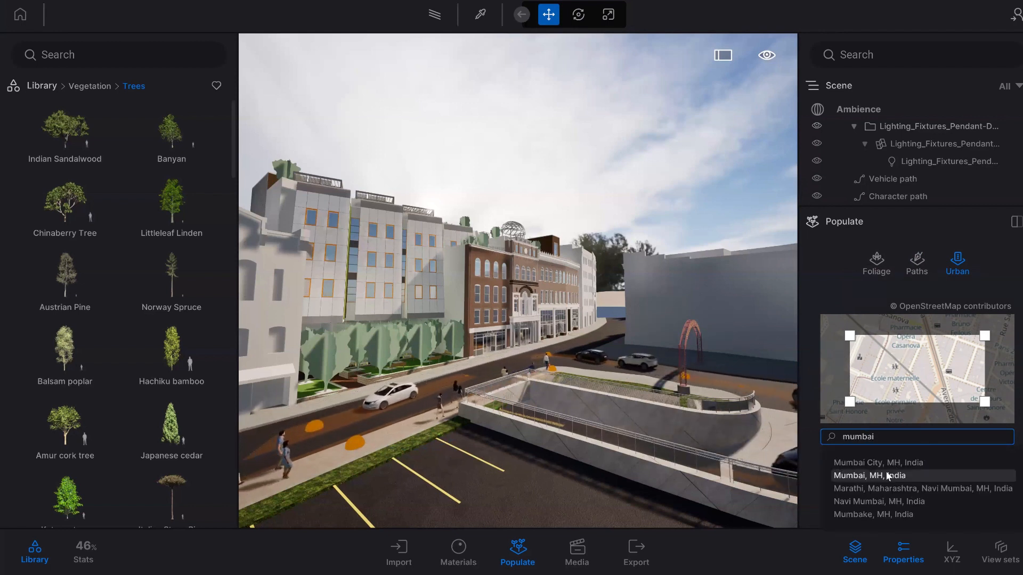
{"action": "left_click", "coordinate": [887, 474]}
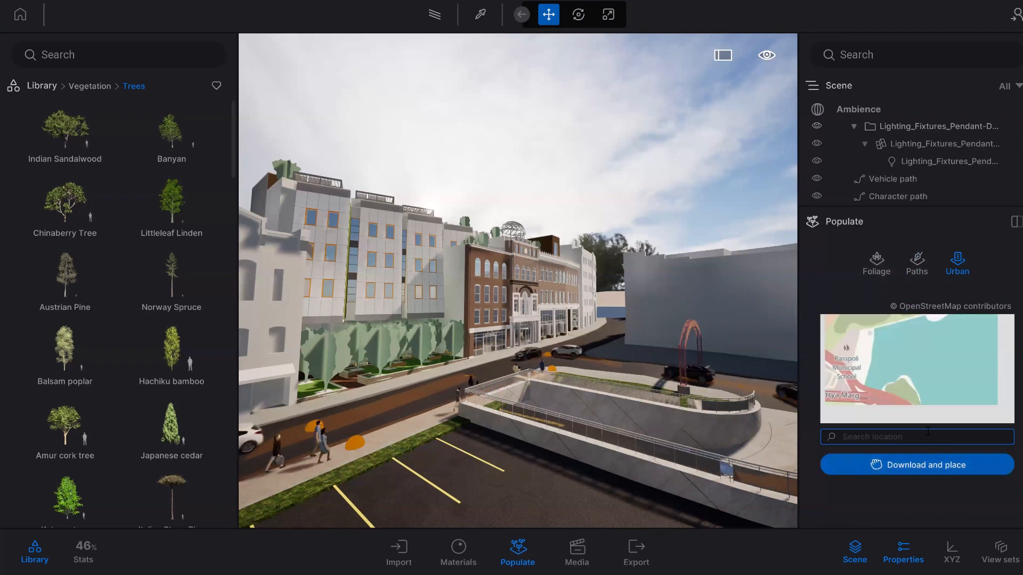
Step: Move the map so its selection frame covers the L&T Emerald Isle area, and download and place that city context in the scene
{"action": "left_click_drag", "start_coordinate": [923, 380], "coordinate": [989, 299]}
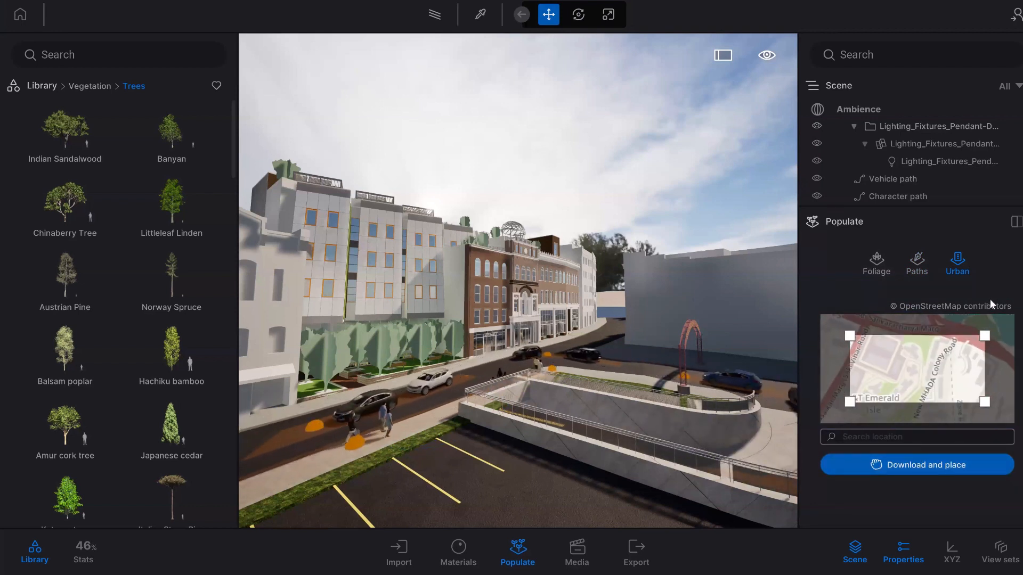
{"action": "mouse_move", "coordinate": [920, 379]}
{"action": "left_mouse_down"}
{"action": "mouse_move", "coordinate": [939, 368]}
{"action": "mouse_move", "coordinate": [926, 374]}
{"action": "left_mouse_up"}
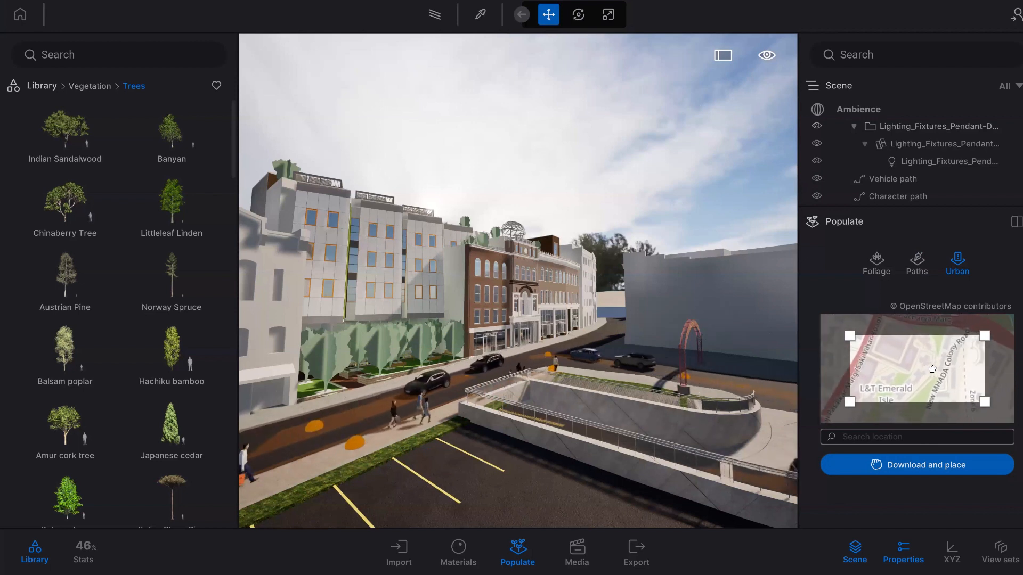
{"action": "left_click", "coordinate": [925, 462]}
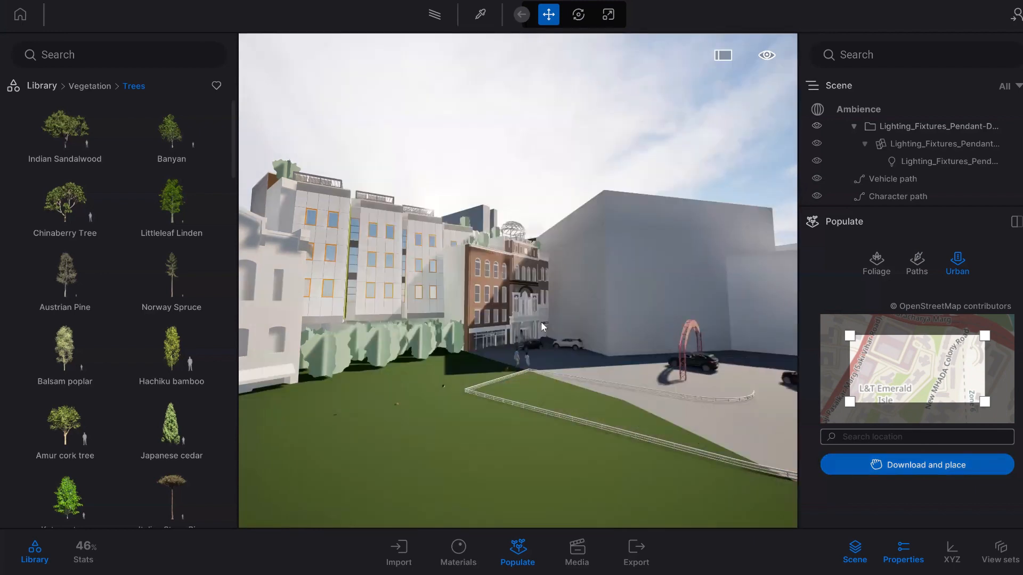
Step: Examine the placed city context around the street scene from above and from several sides
{"action": "scroll", "coordinate": [542, 323], "scroll_direction": "down", "scroll_amount": 8}
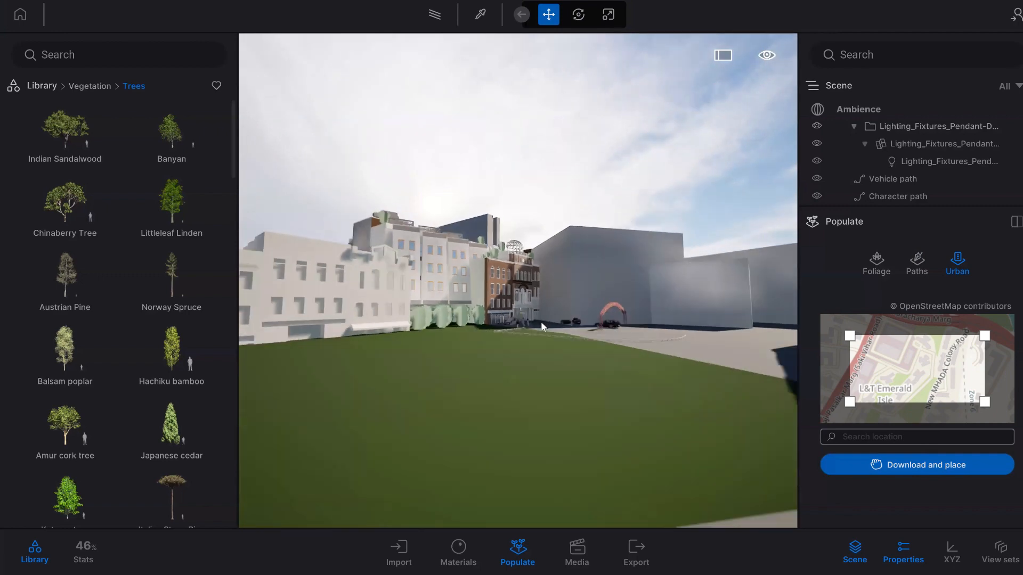
{"action": "middle_click_drag", "start_coordinate": [605, 286], "coordinate": [605, 394]}
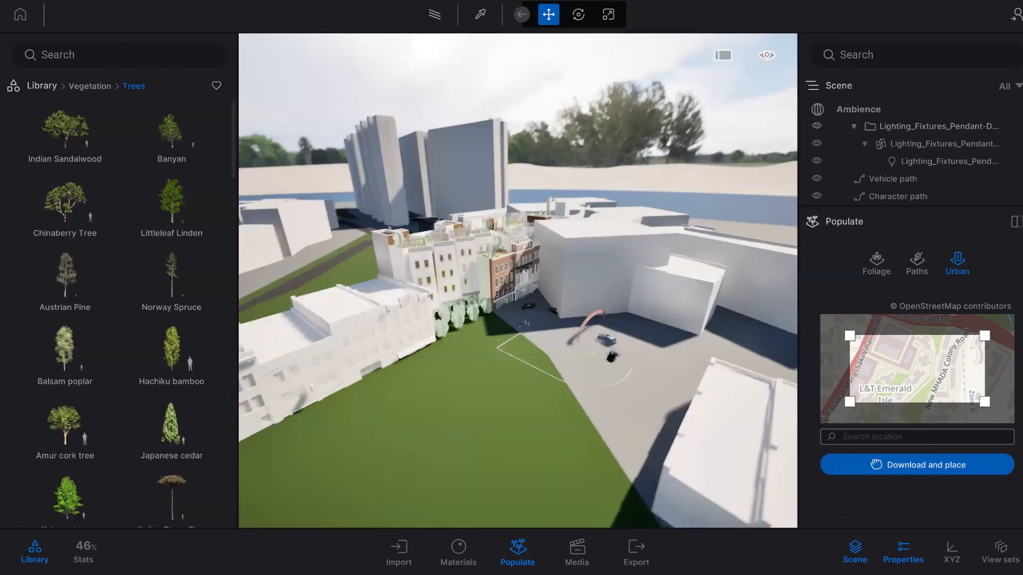
{"action": "mouse_move", "coordinate": [605, 285]}
{"action": "middle_mouse_down", "text": "shift"}
{"action": "mouse_move", "coordinate": [490, 283]}
{"action": "mouse_move", "coordinate": [599, 296]}
{"action": "middle_mouse_up", "text": "shift"}
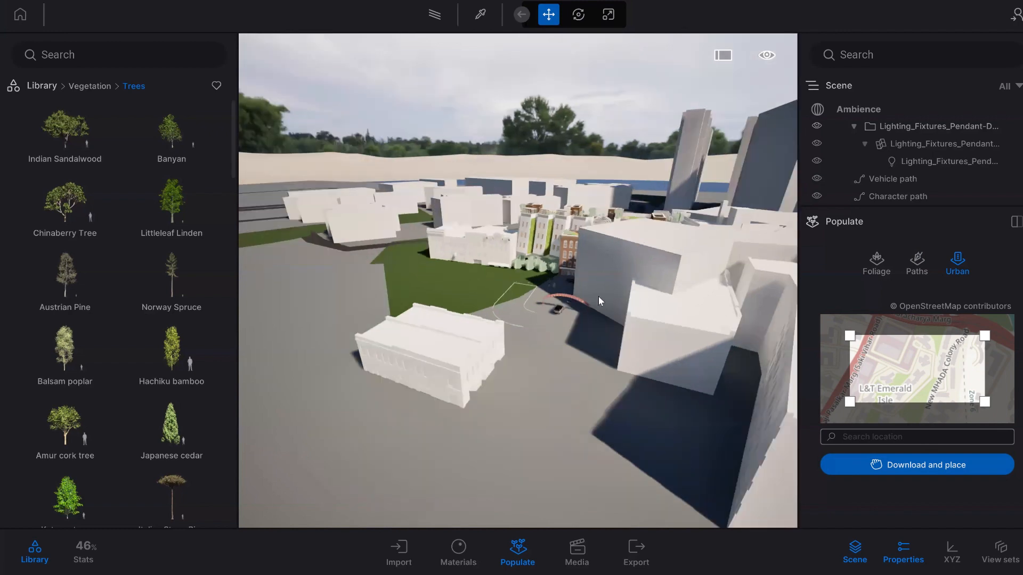
{"action": "scroll", "coordinate": [601, 313], "scroll_direction": "down", "scroll_amount": 2}
{"action": "middle_click_drag", "start_coordinate": [382, 300], "coordinate": [527, 293], "text": "shift"}
{"action": "middle_click_drag", "start_coordinate": [312, 288], "coordinate": [344, 290], "text": "shift"}
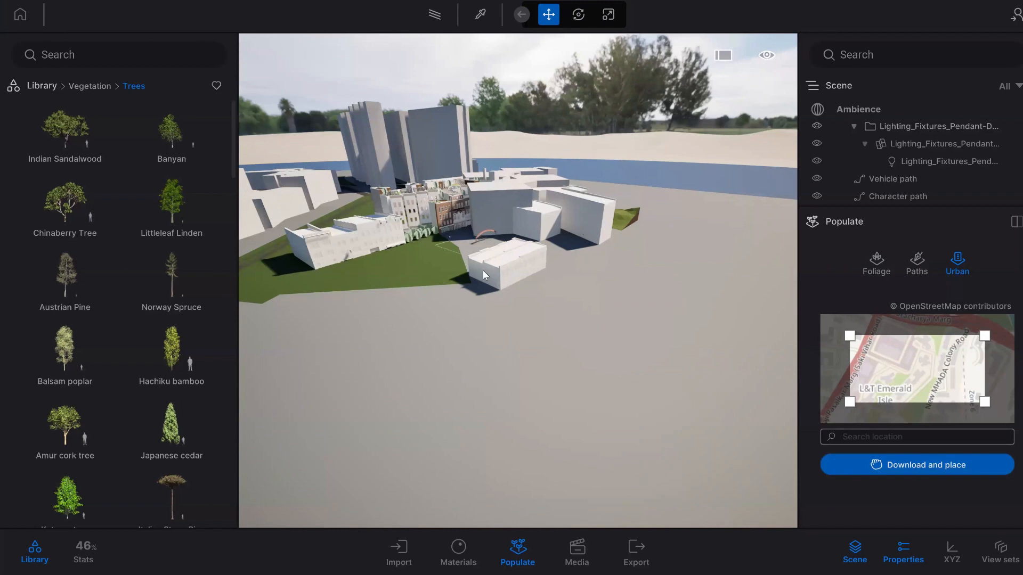
{"action": "middle_click_drag", "start_coordinate": [374, 193], "coordinate": [137, 426], "text": "shift"}
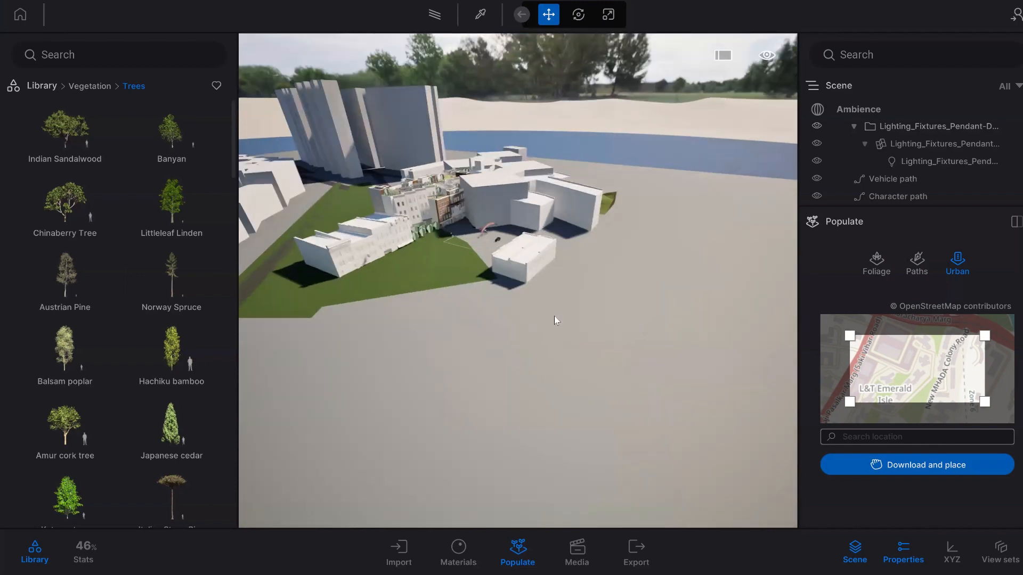
{"action": "scroll", "coordinate": [398, 282], "scroll_direction": "up", "scroll_amount": 4}
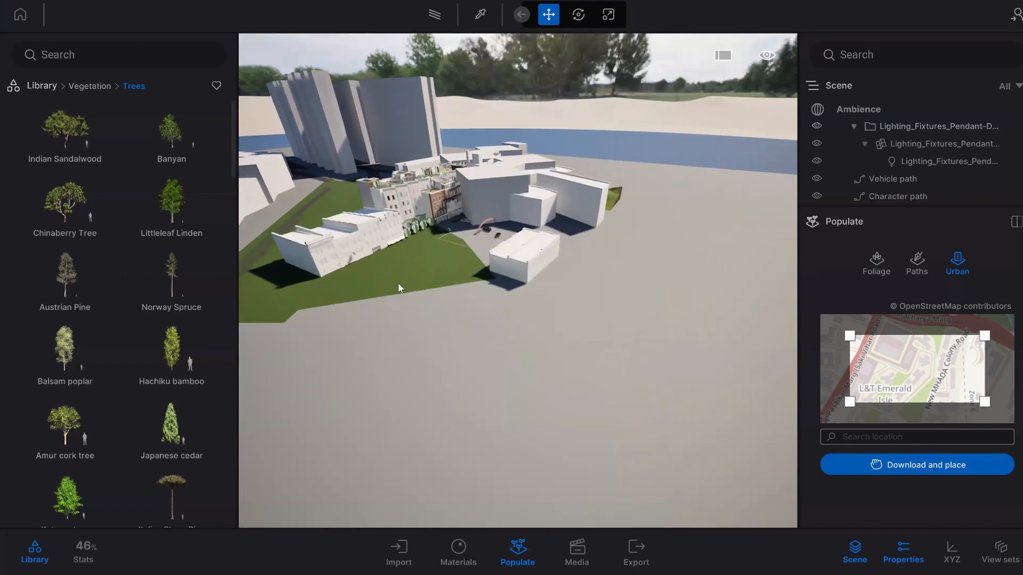
{"action": "scroll", "coordinate": [397, 283], "scroll_direction": "up", "scroll_amount": 5}
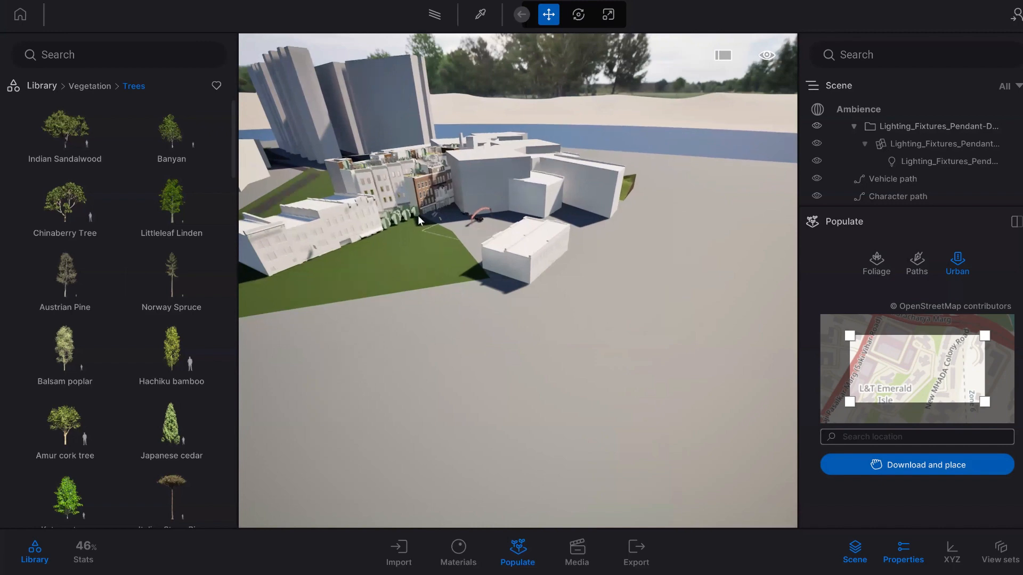
{"action": "scroll", "coordinate": [418, 216], "scroll_direction": "up", "scroll_amount": 5}
{"action": "scroll", "coordinate": [418, 216], "scroll_direction": "down", "scroll_amount": 6}
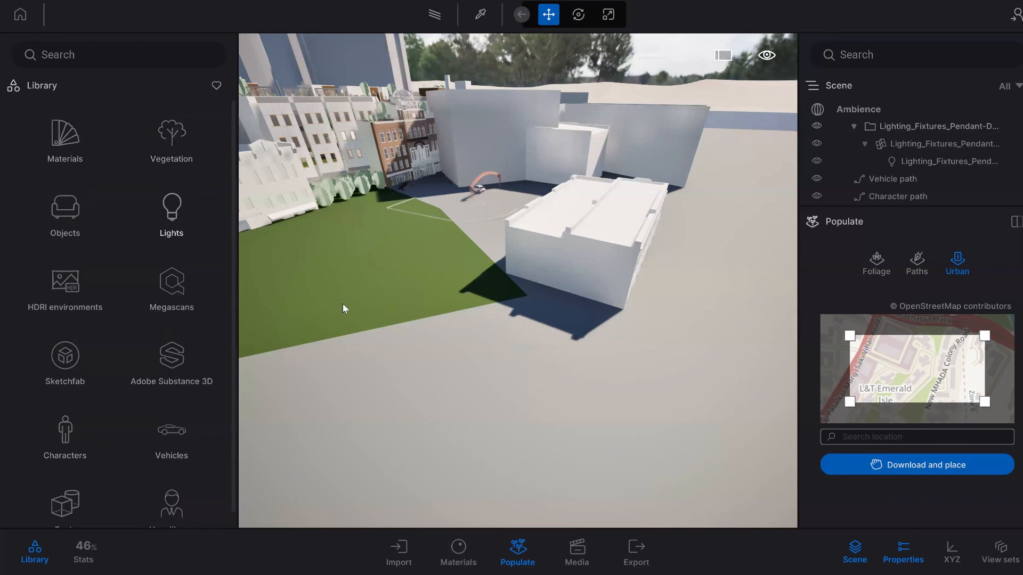
Step: Create a new standard material and rename it Test 1
{"action": "left_click", "coordinate": [461, 544]}
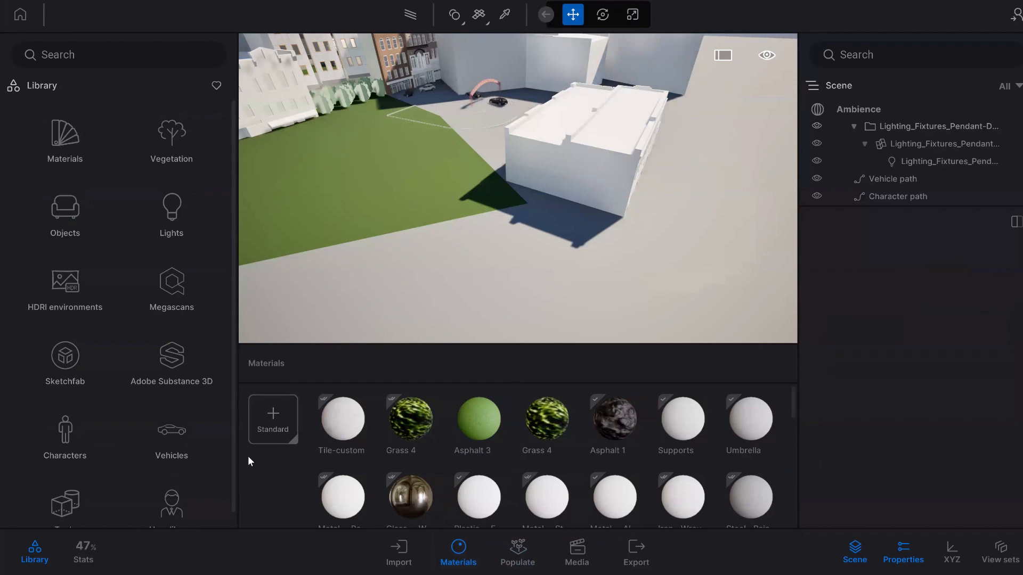
{"action": "left_click", "coordinate": [279, 419]}
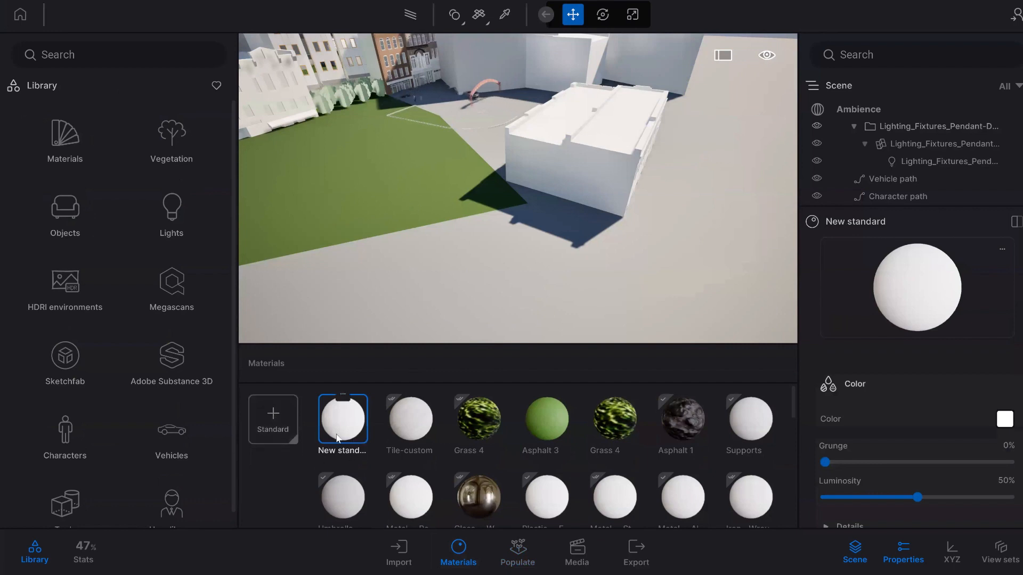
{"action": "left_click", "coordinate": [342, 397]}
{"action": "left_click", "coordinate": [332, 359]}
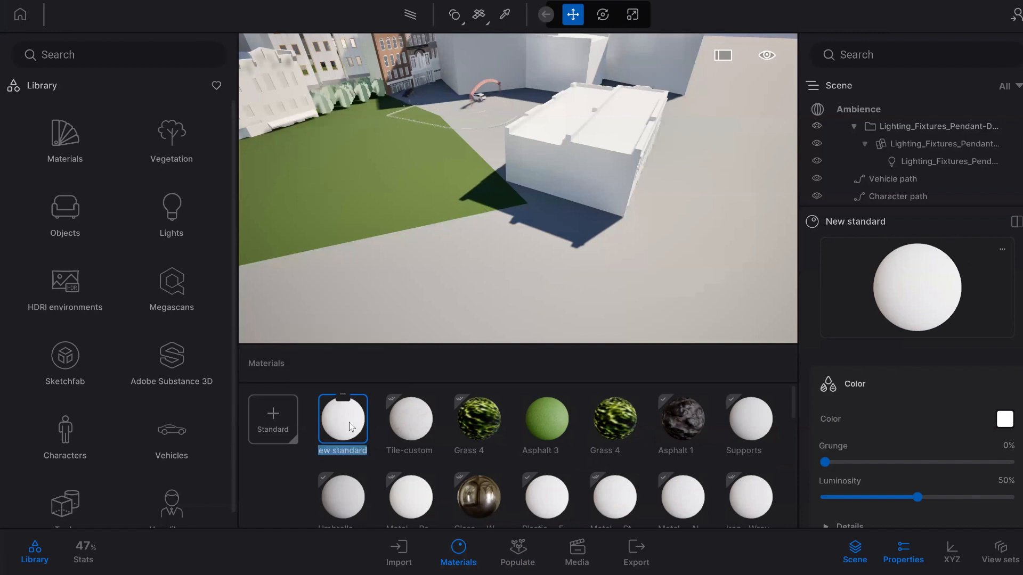
{"action": "type", "text": "Test 1"}
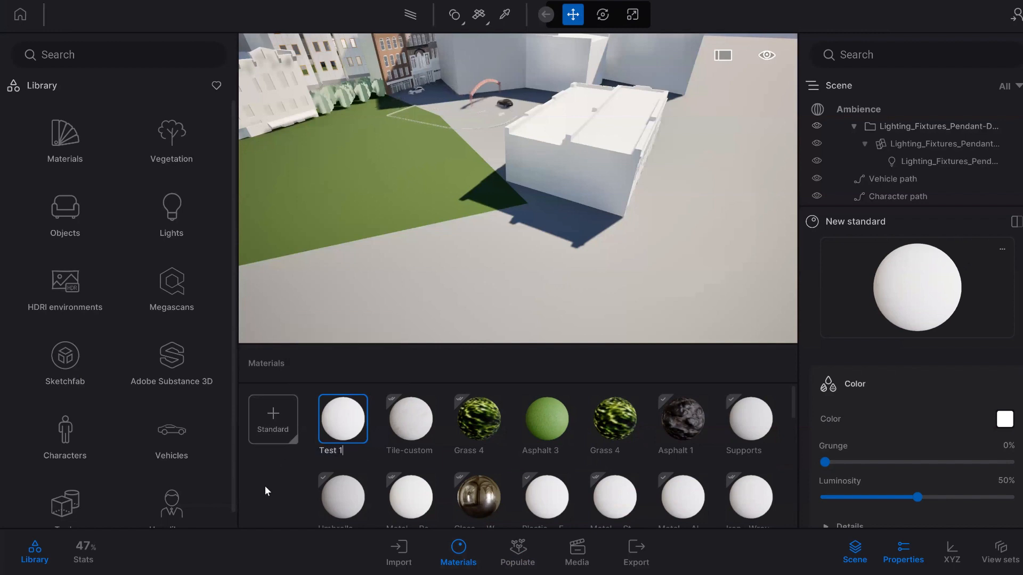
{"action": "left_click", "coordinate": [266, 486]}
{"action": "left_click", "coordinate": [344, 434]}
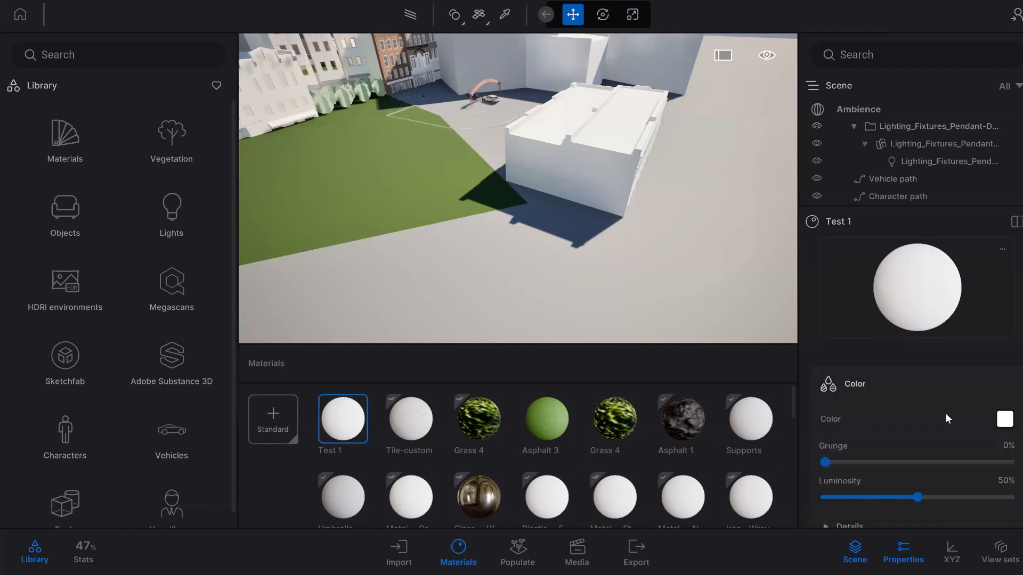
Step: Load the Tile 1 image from the Desktop as the colour texture of the Test 1 material
{"action": "scroll", "coordinate": [983, 418], "scroll_direction": "down", "scroll_amount": 2}
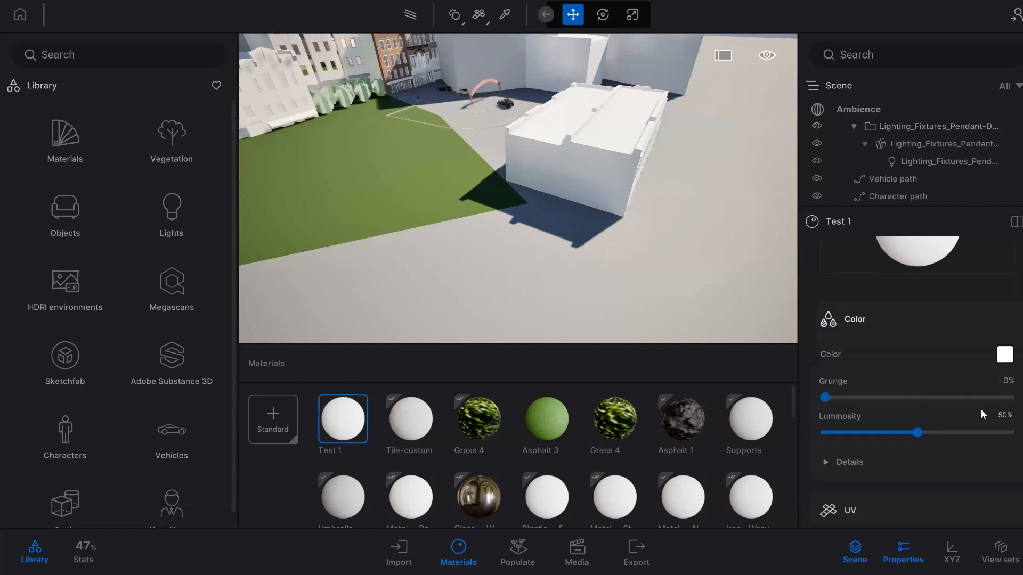
{"action": "left_click", "coordinate": [839, 468]}
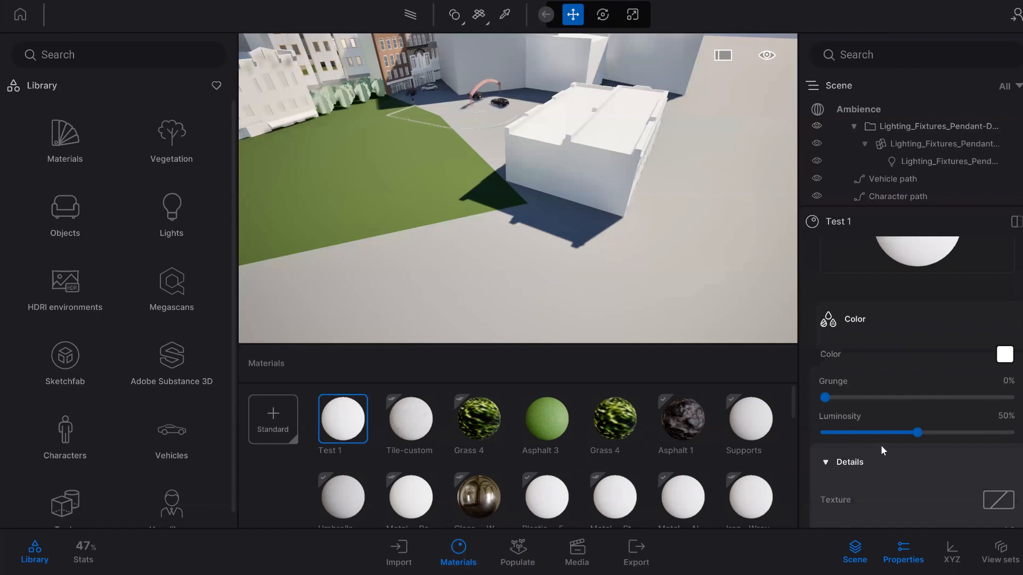
{"action": "scroll", "coordinate": [921, 417], "scroll_direction": "down", "scroll_amount": 1}
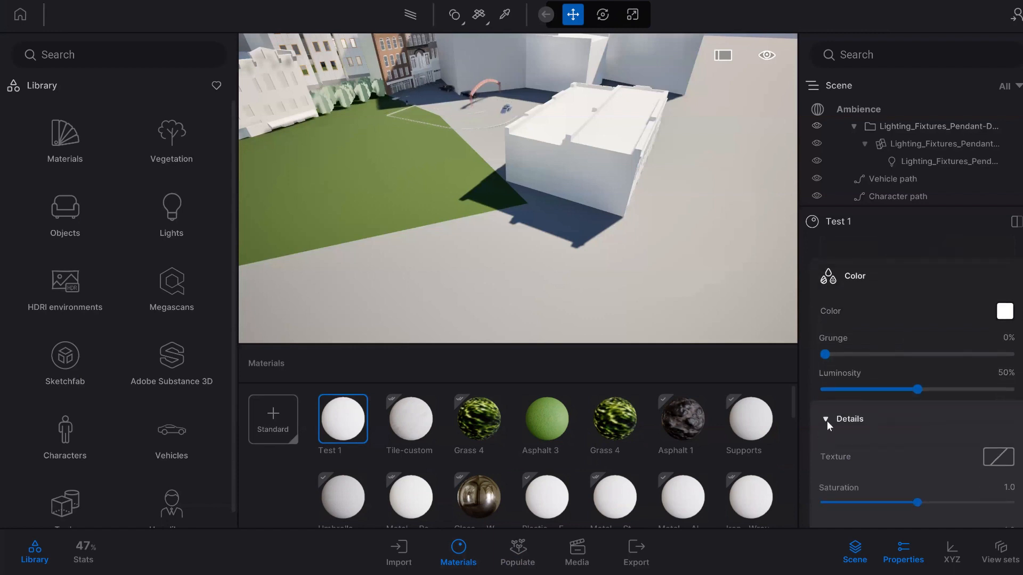
{"action": "right_click", "coordinate": [1005, 462]}
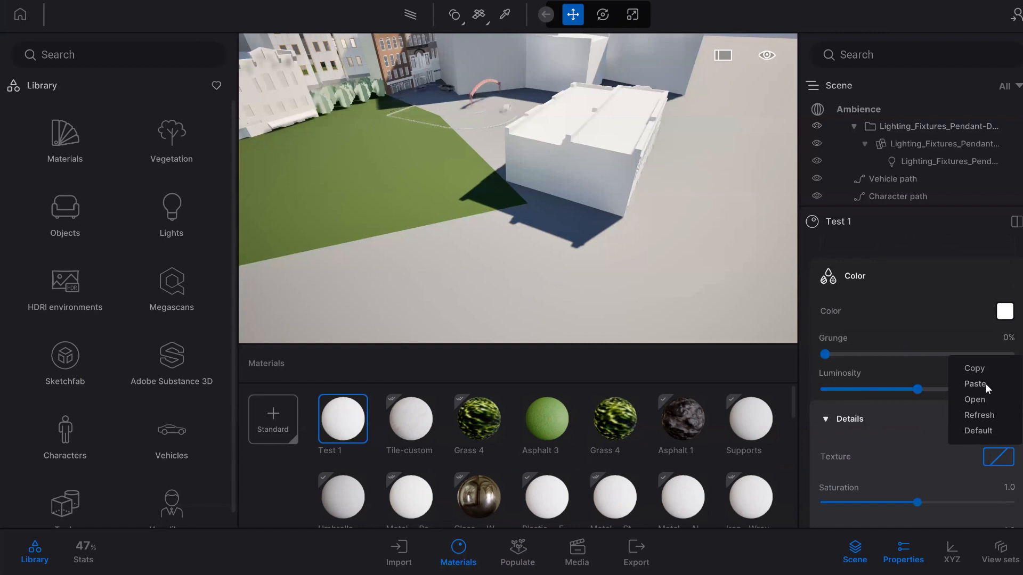
{"action": "left_click", "coordinate": [981, 399]}
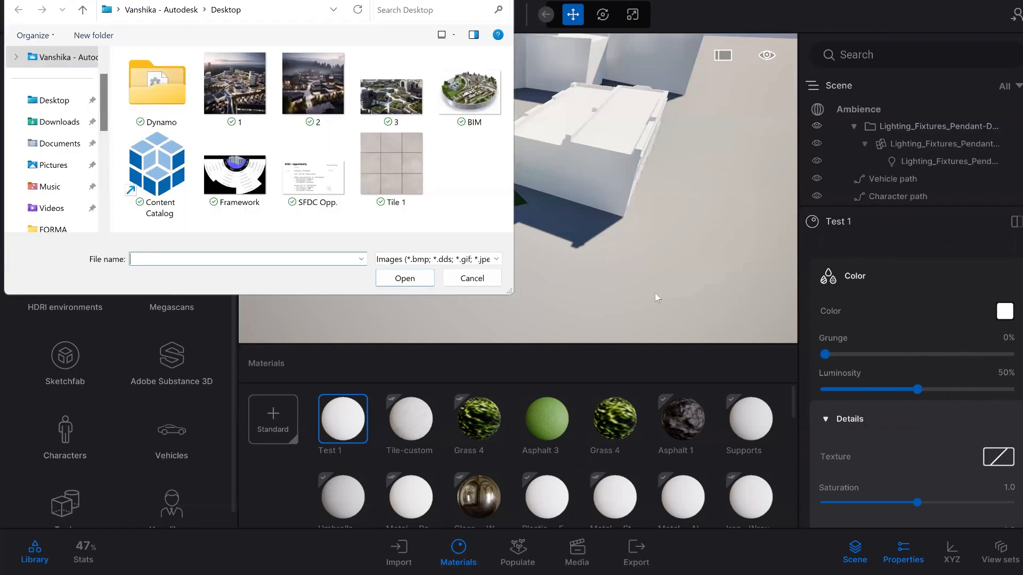
{"action": "left_click", "coordinate": [408, 180]}
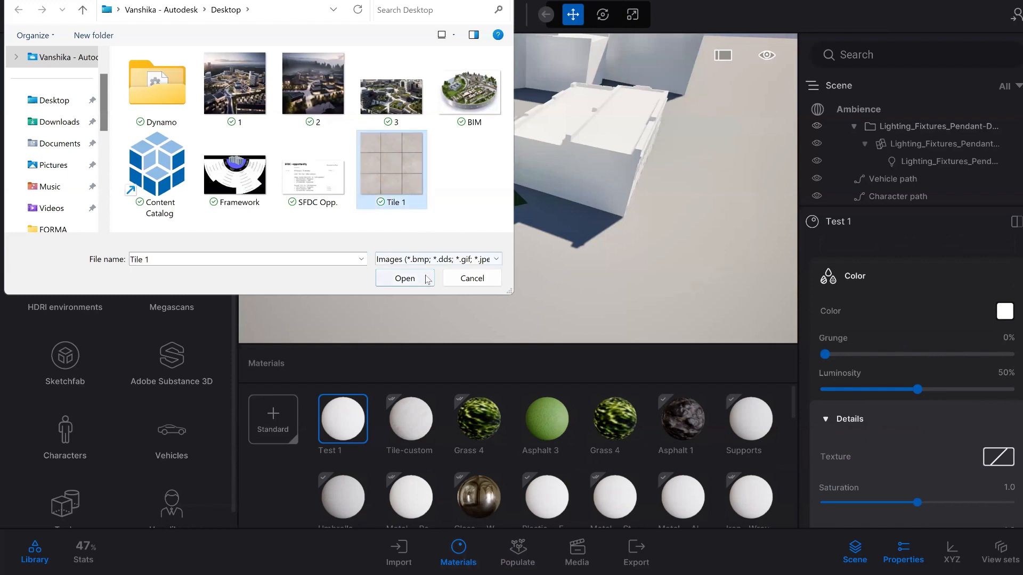
{"action": "left_click", "coordinate": [405, 278]}
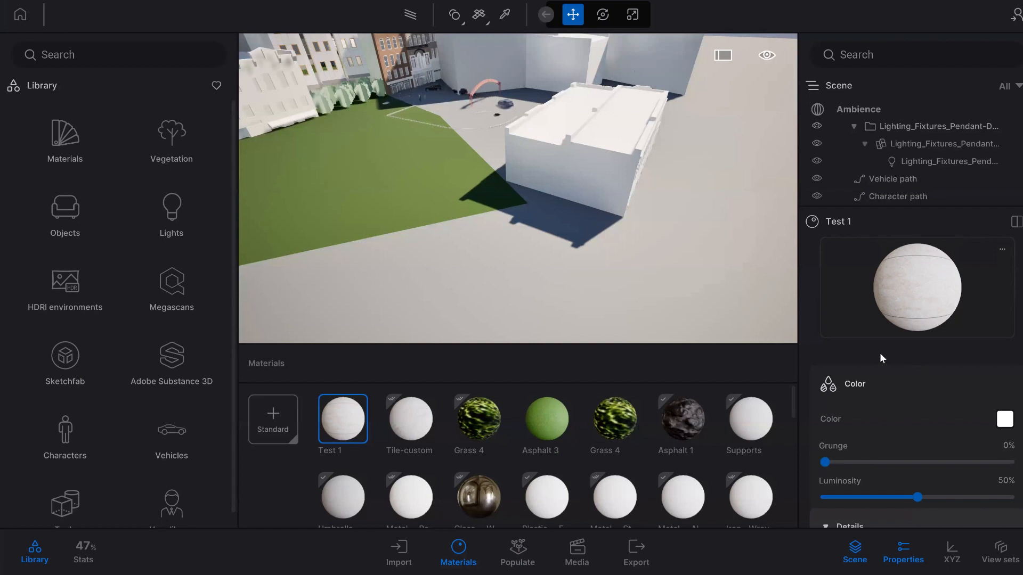
{"action": "right_click_drag", "start_coordinate": [609, 275], "coordinate": [576, 261]}
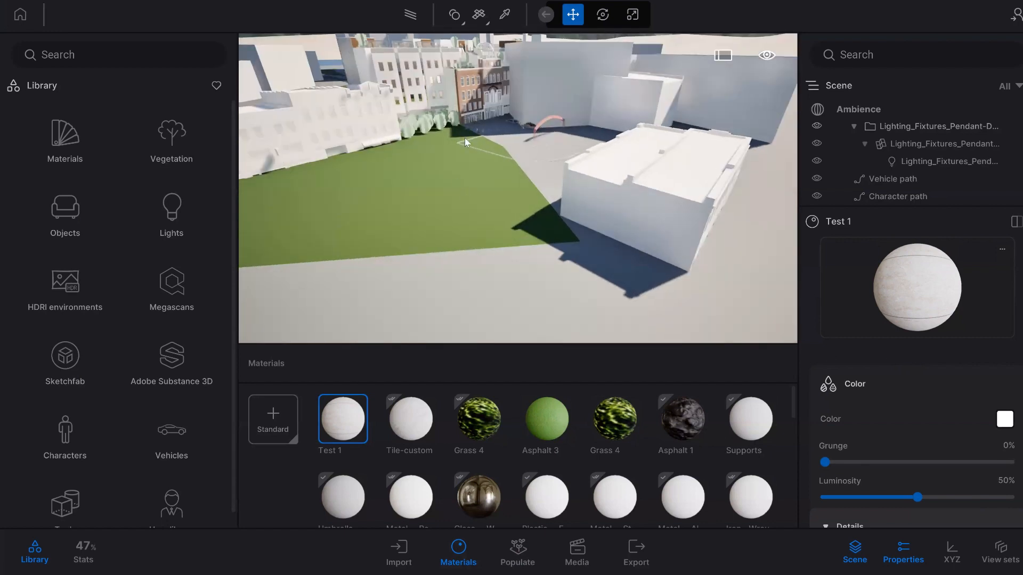
{"action": "scroll", "coordinate": [471, 132], "scroll_direction": "up", "scroll_amount": 6}
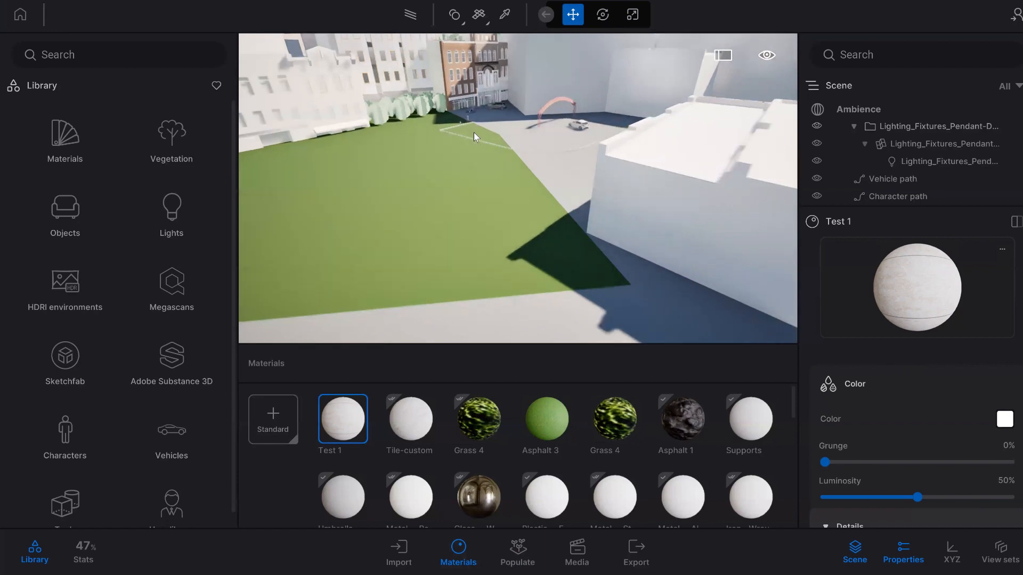
{"action": "scroll", "coordinate": [474, 132], "scroll_direction": "up", "scroll_amount": 1}
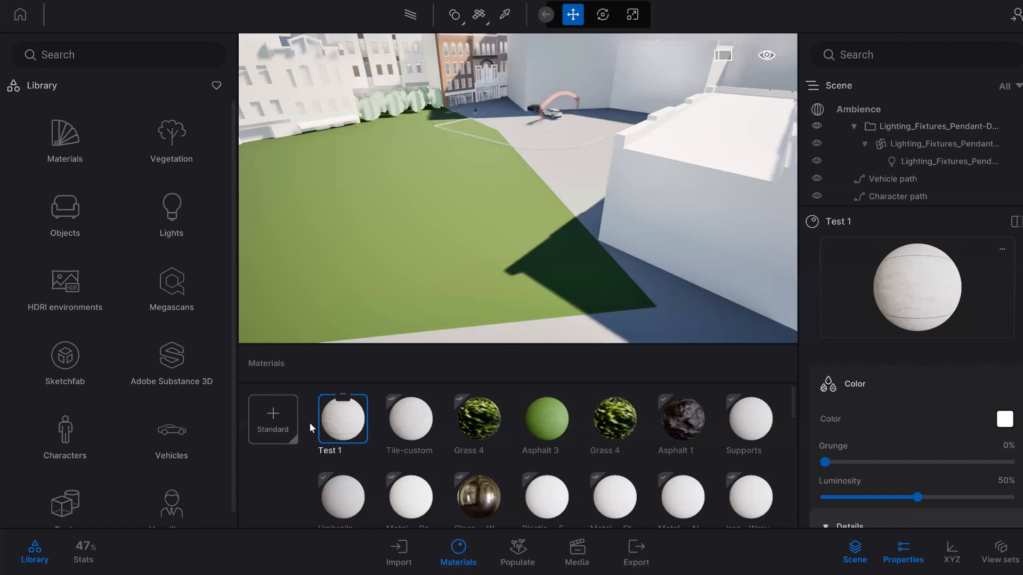
{"action": "scroll", "coordinate": [378, 455], "scroll_direction": "down", "scroll_amount": 2}
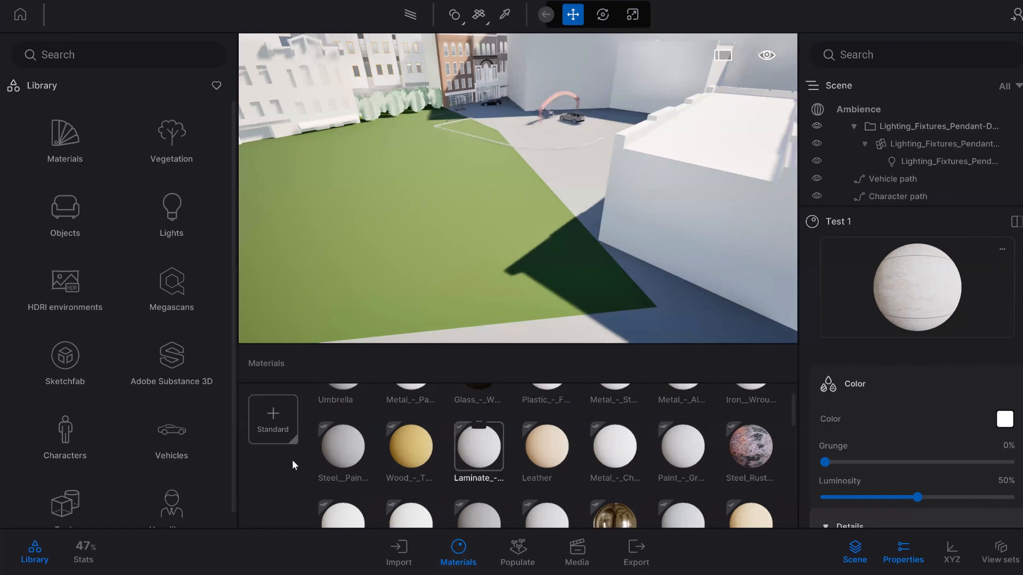
{"action": "left_click", "coordinate": [459, 550]}
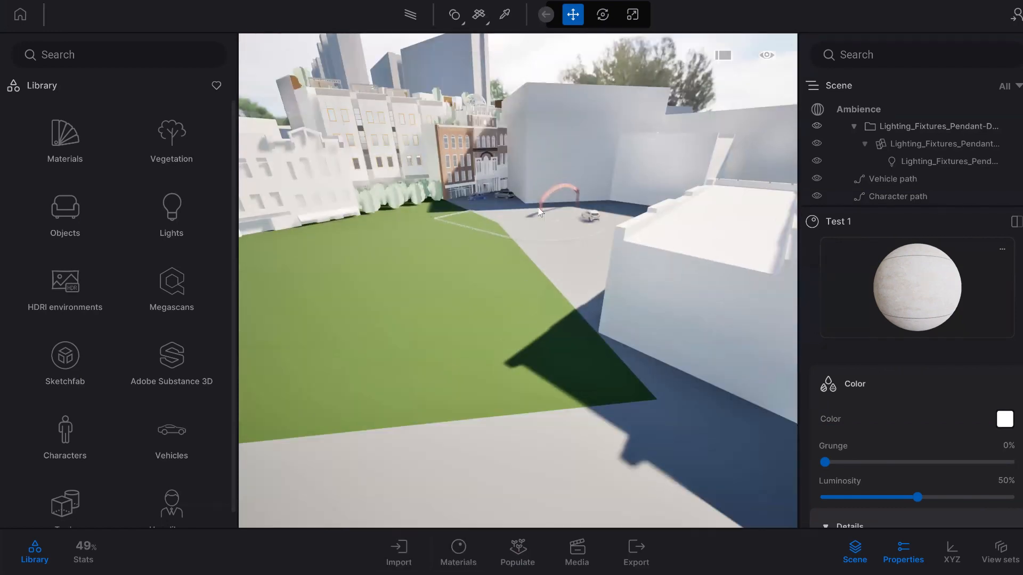
{"action": "scroll", "coordinate": [547, 200], "scroll_direction": "up", "scroll_amount": 5}
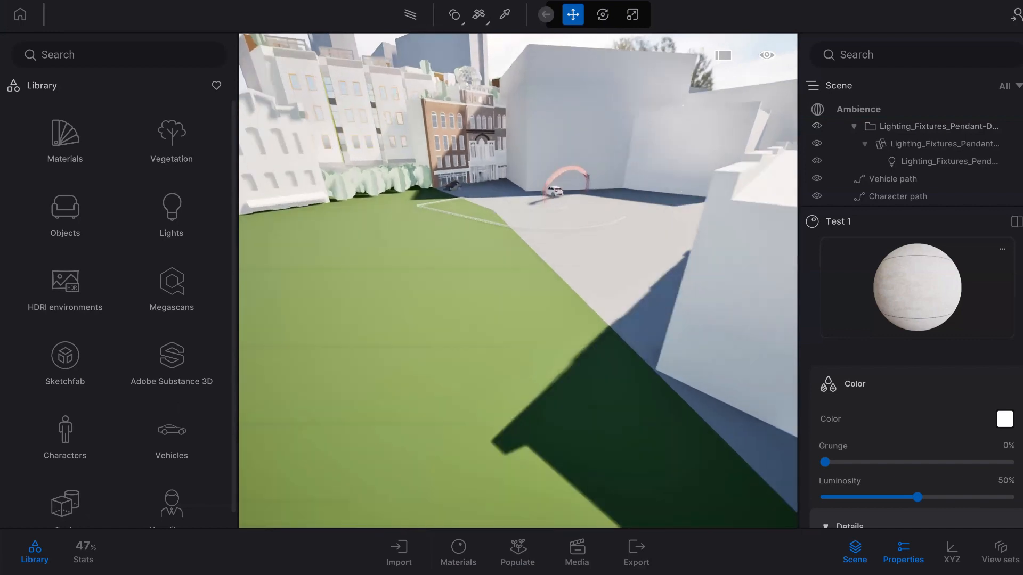
Step: Select the Brownsville Arch that spans the vehicle path in the street scene
{"action": "scroll", "coordinate": [552, 168], "scroll_direction": "up", "scroll_amount": 5}
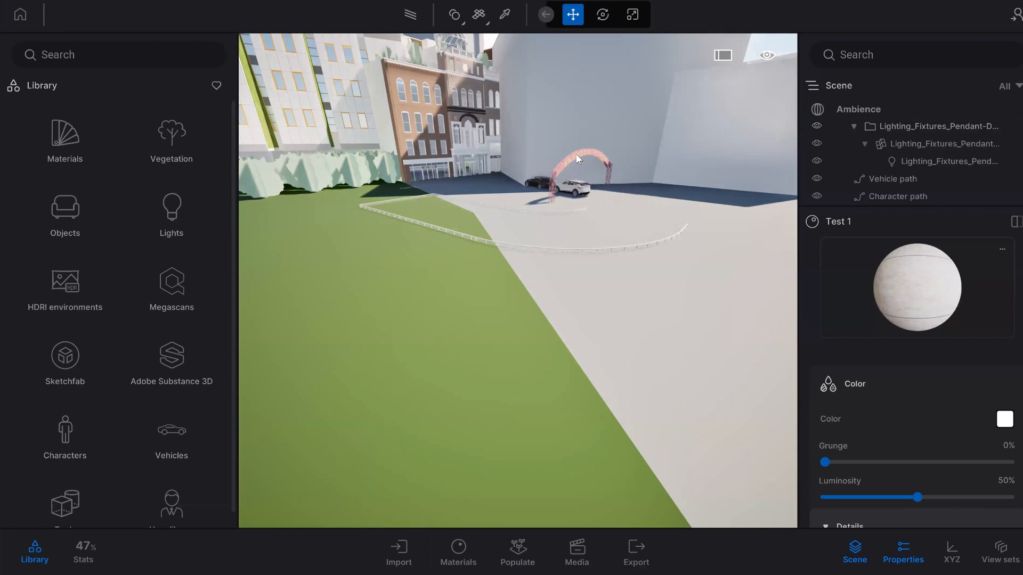
{"action": "left_click", "coordinate": [576, 158]}
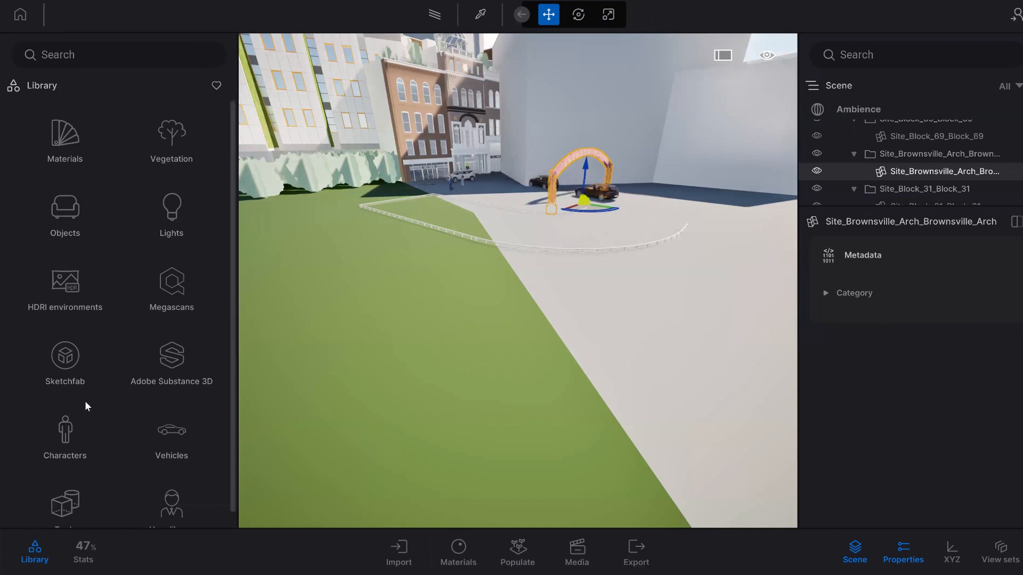
{"action": "scroll", "coordinate": [85, 403], "scroll_direction": "down", "scroll_amount": 1}
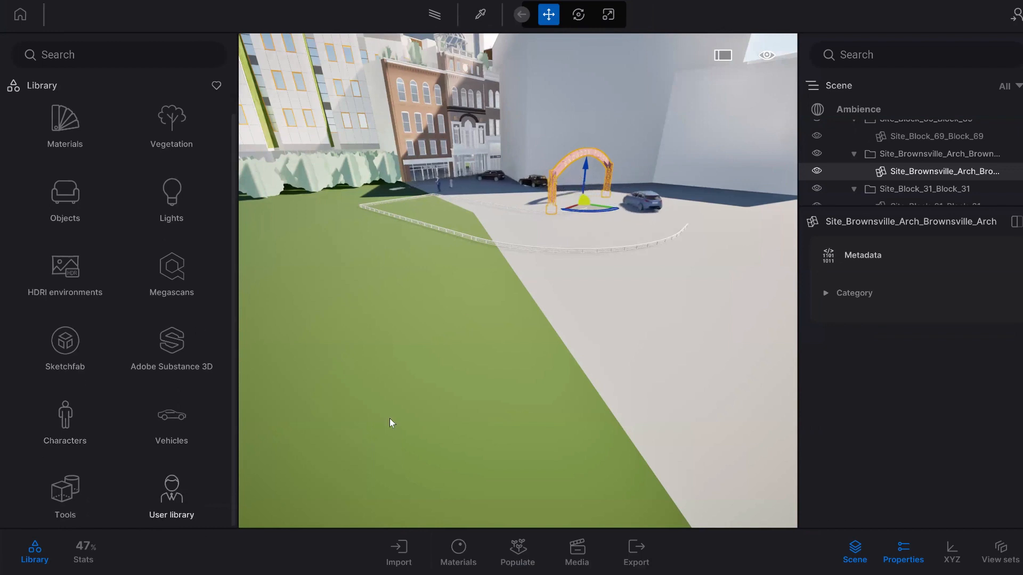
{"action": "left_click", "coordinate": [574, 214]}
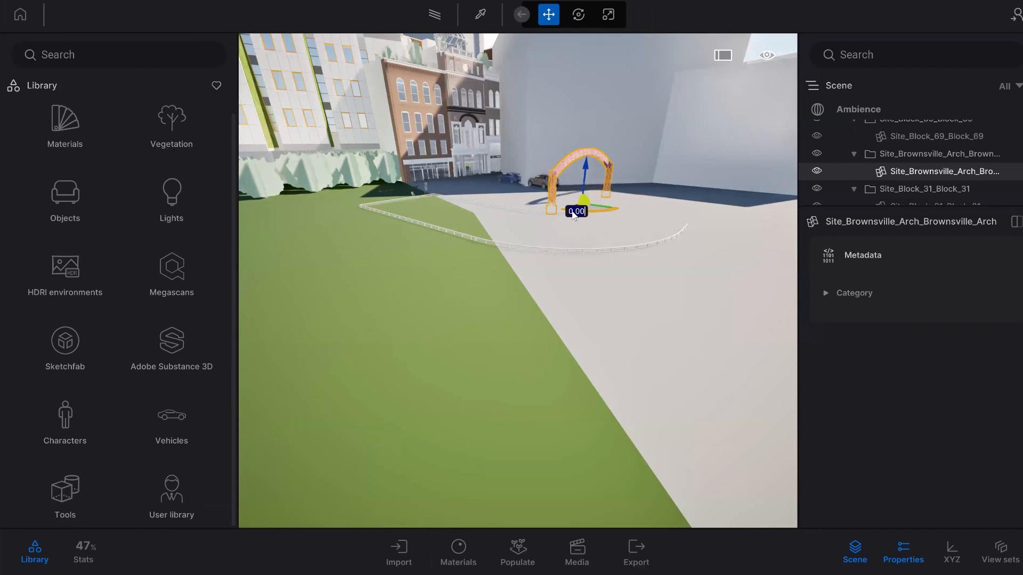
{"action": "left_click", "coordinate": [677, 170]}
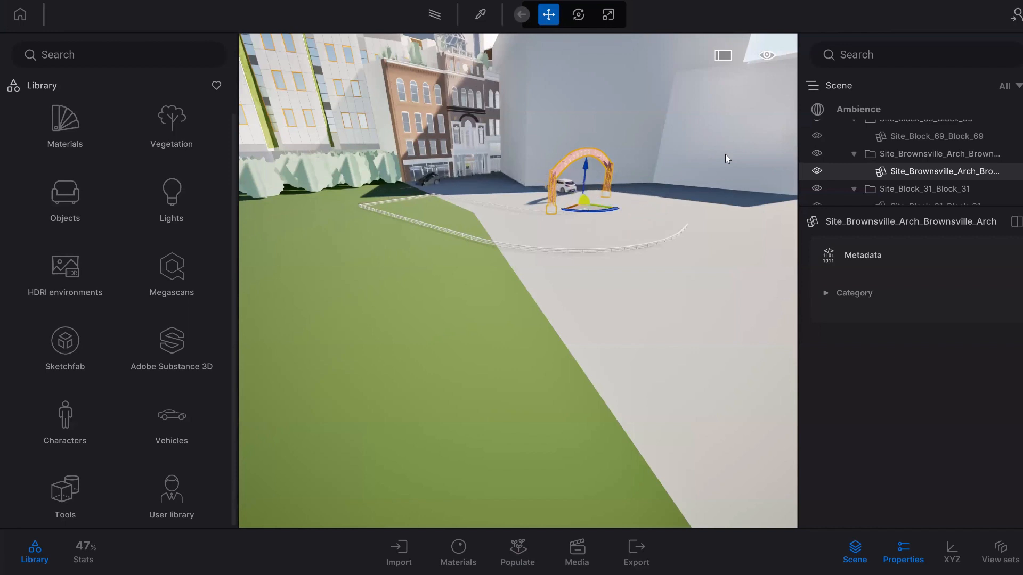
Step: Show the contents of the User library and open the available actions for the selected Brownsville Arch object
{"action": "left_click", "coordinate": [194, 511]}
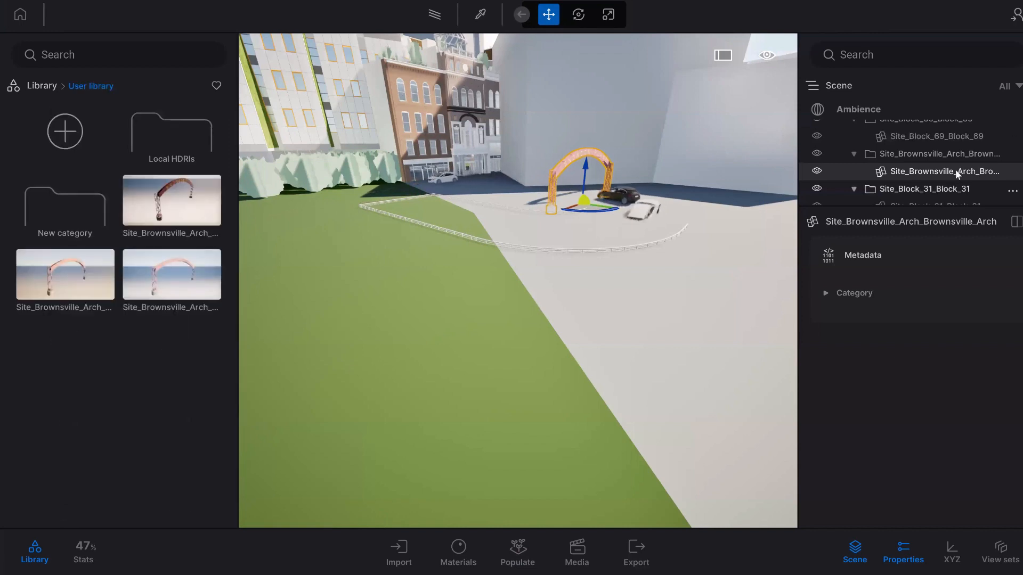
{"action": "mouse_move", "coordinate": [1011, 177]}
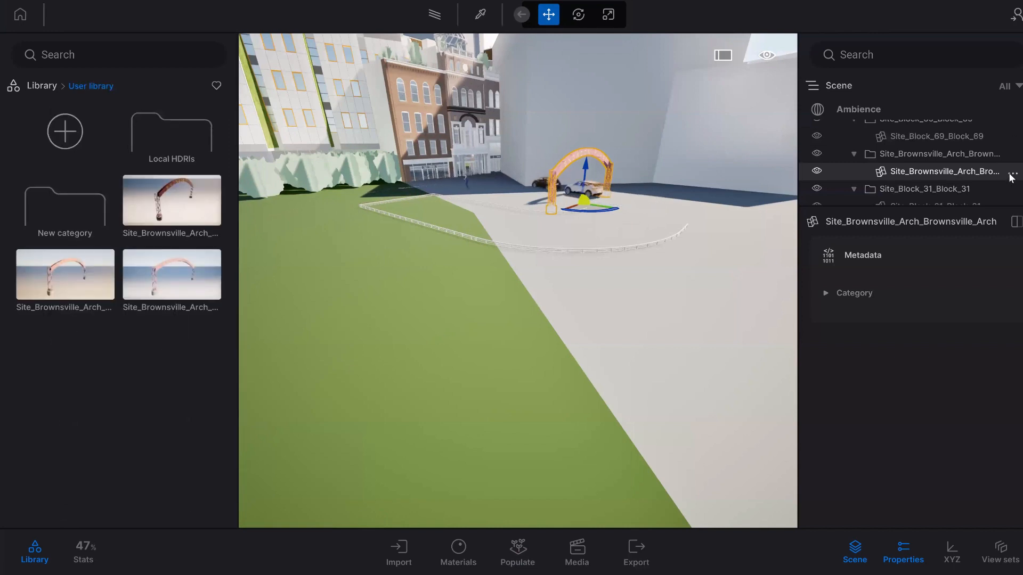
{"action": "left_click", "coordinate": [1011, 176]}
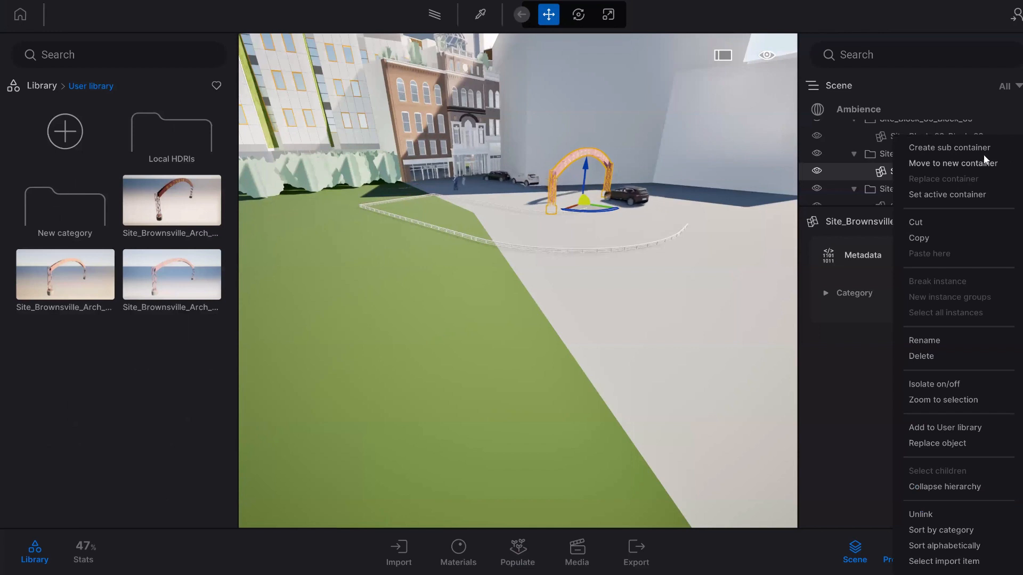